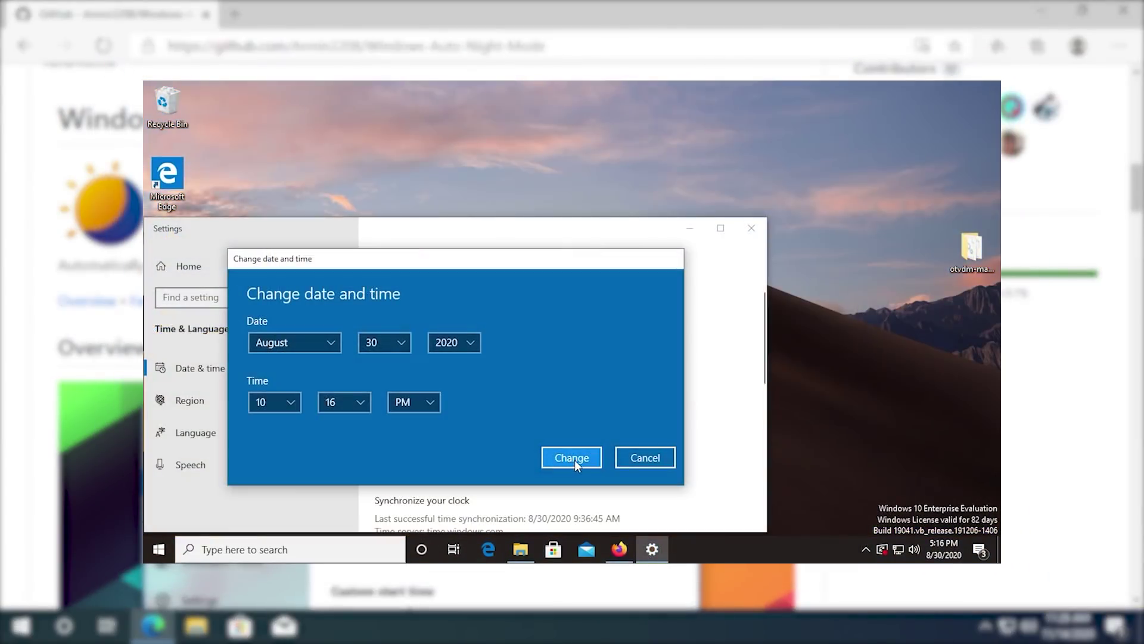
Confirm the 10:16 PM time, move Settings aside to show the night dunes, then close Settings
{"action": "left_click", "coordinate": [572, 459]}
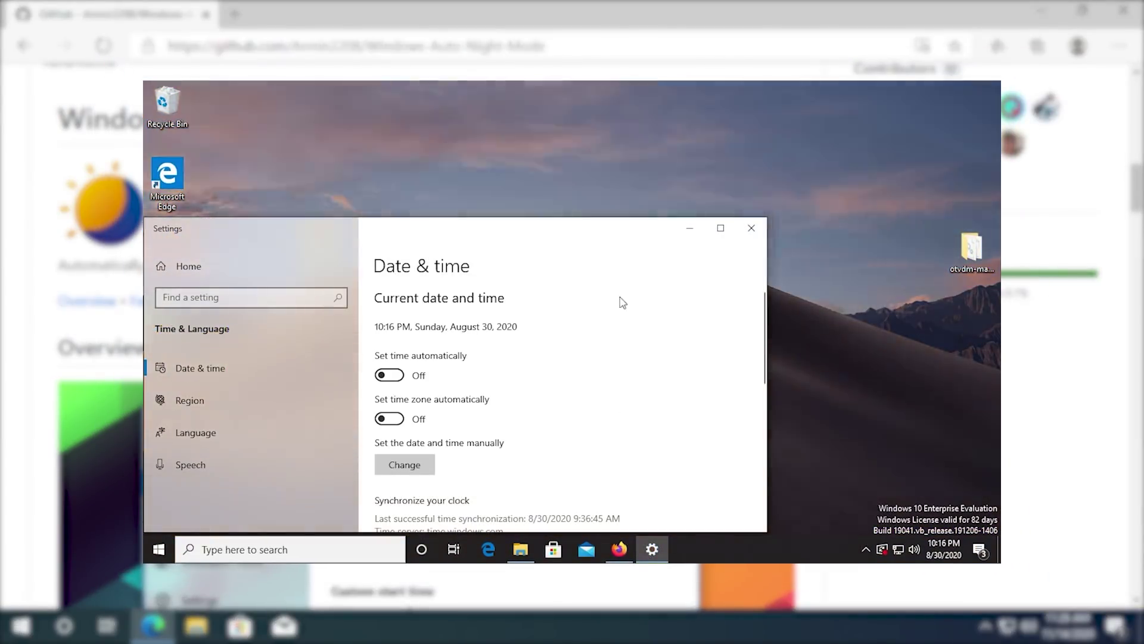
{"action": "left_click_drag", "start_coordinate": [565, 236], "coordinate": [590, 251]}
{"action": "left_click", "coordinate": [756, 249]}
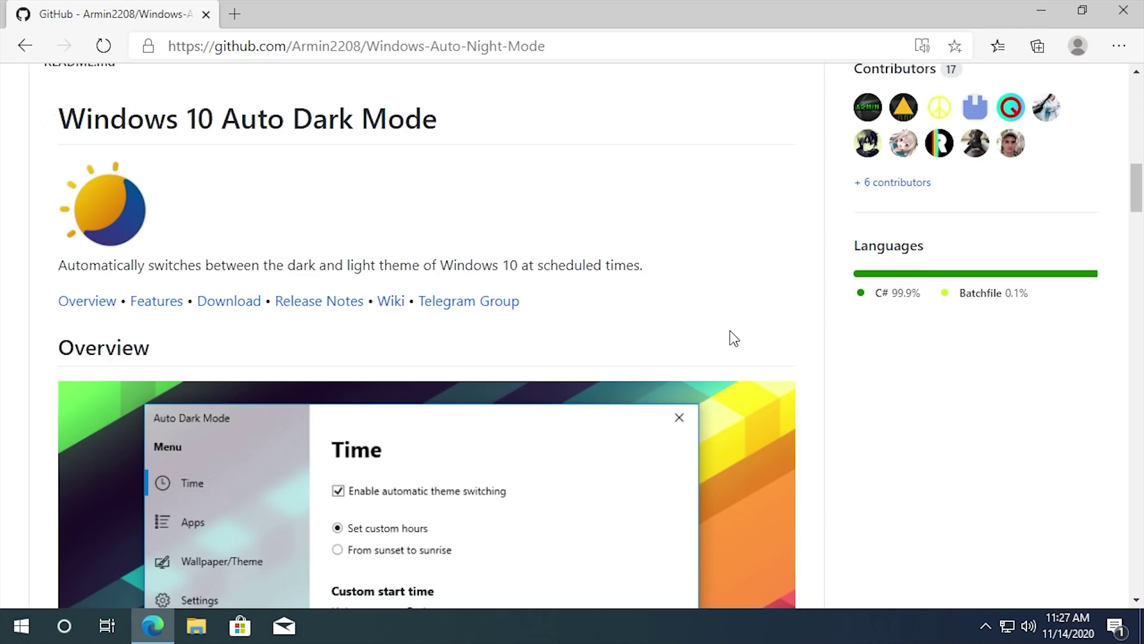
Scroll through the Windows-Auto-Night-Mode README to find the newest-version download link
{"action": "scroll", "coordinate": [730, 337], "scroll_direction": "up", "scroll_amount": 10}
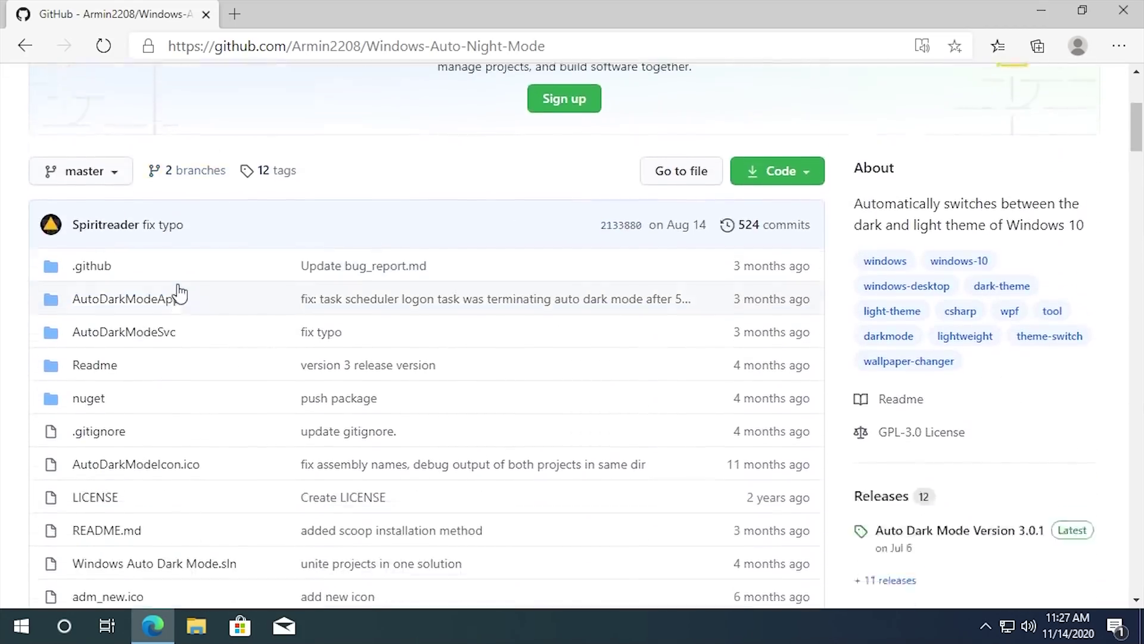
{"action": "scroll", "coordinate": [178, 292], "scroll_direction": "down", "scroll_amount": 12}
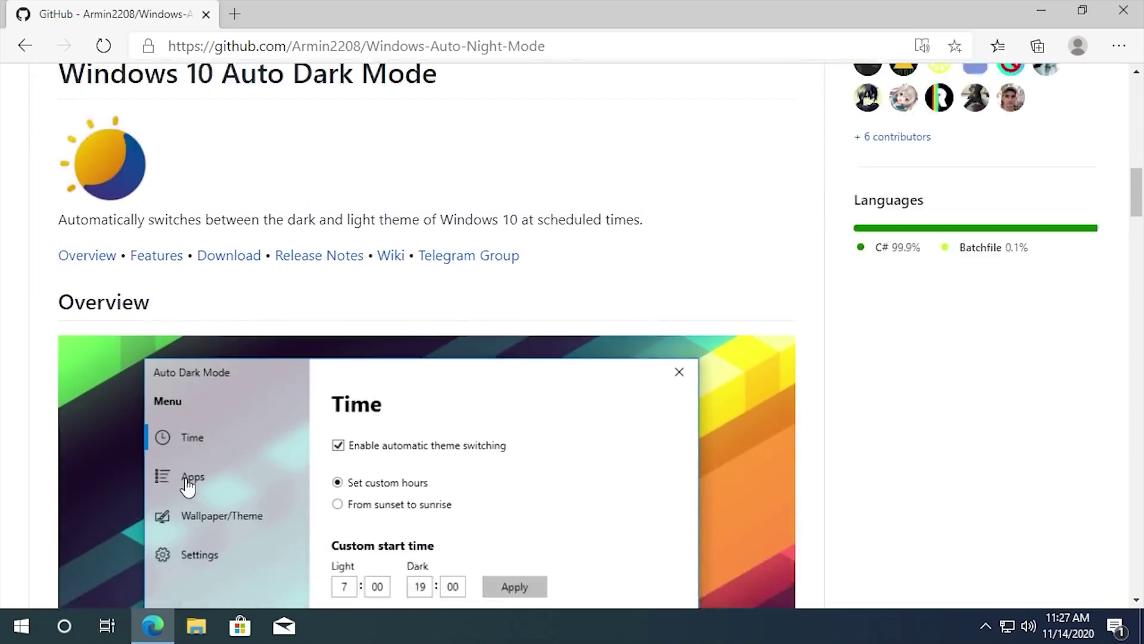
{"action": "scroll", "coordinate": [186, 485], "scroll_direction": "down", "scroll_amount": 10}
{"action": "scroll", "coordinate": [332, 350], "scroll_direction": "up", "scroll_amount": 5}
{"action": "scroll", "coordinate": [331, 350], "scroll_direction": "down", "scroll_amount": 6}
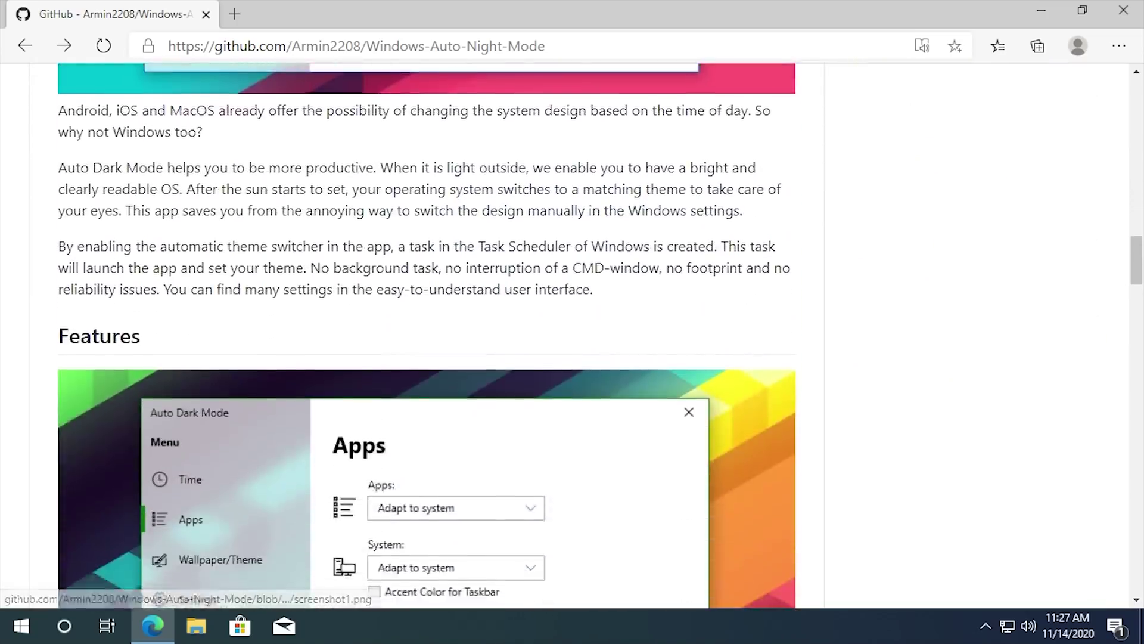
{"action": "scroll", "coordinate": [278, 299], "scroll_direction": "down", "scroll_amount": 5}
{"action": "scroll", "coordinate": [261, 291], "scroll_direction": "up", "scroll_amount": 8}
{"action": "scroll", "coordinate": [260, 291], "scroll_direction": "down", "scroll_amount": 3}
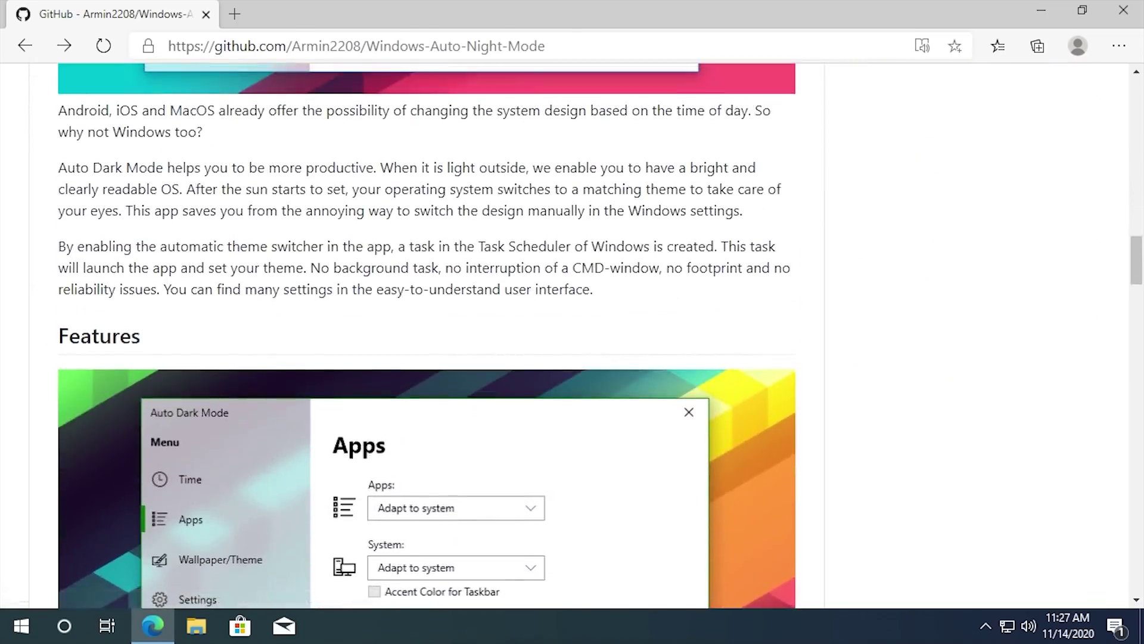
{"action": "scroll", "coordinate": [479, 234], "scroll_direction": "down", "scroll_amount": 15}
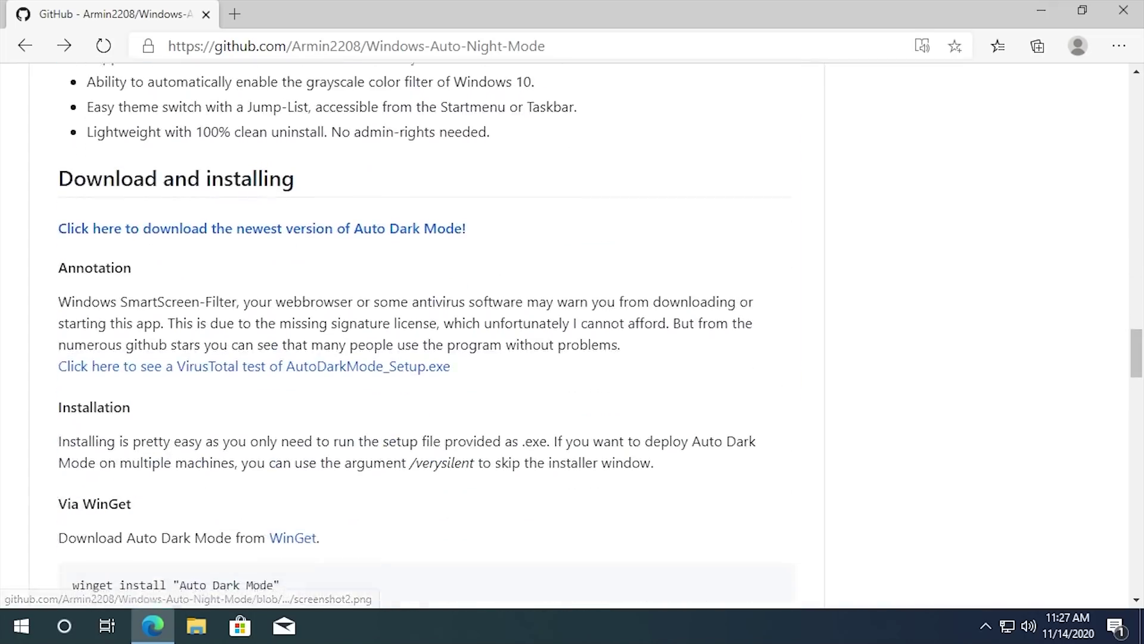
Follow the newest-version link and scroll the Version 3.0.1 release down to its Assets
{"action": "left_click", "coordinate": [278, 221]}
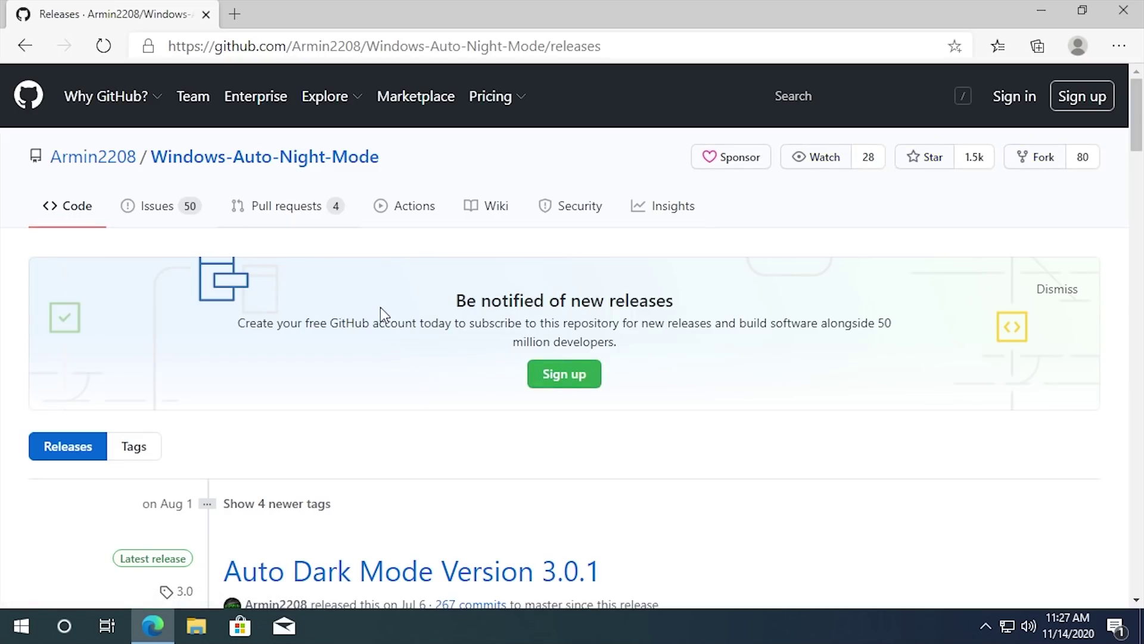
{"action": "scroll", "coordinate": [380, 308], "scroll_direction": "down", "scroll_amount": 6}
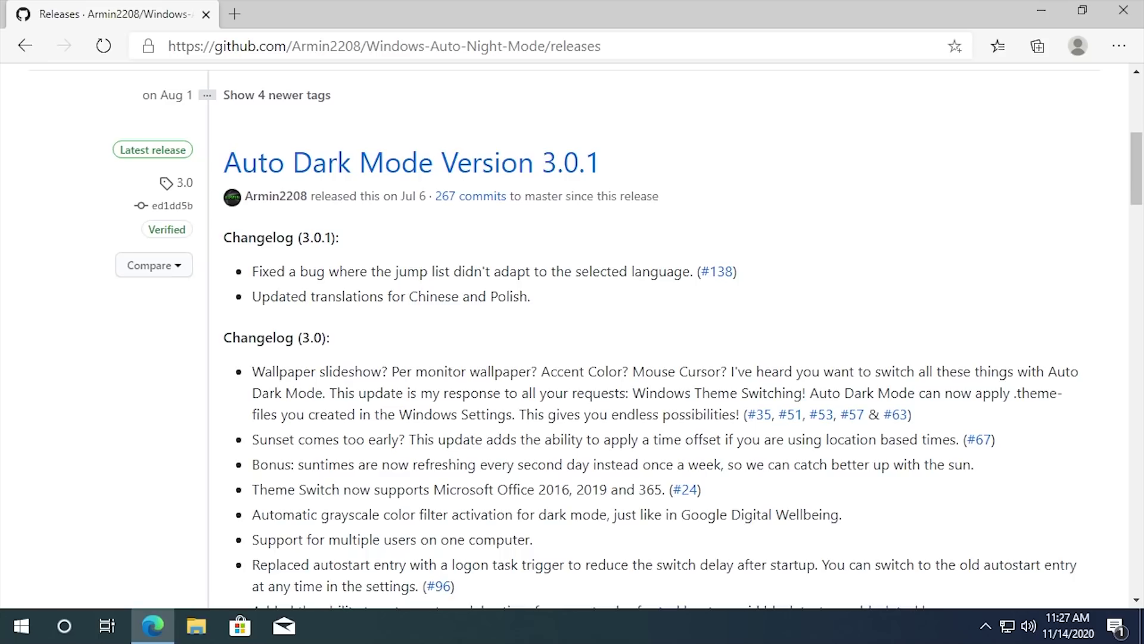
{"action": "scroll", "coordinate": [338, 471], "scroll_direction": "down", "scroll_amount": 5}
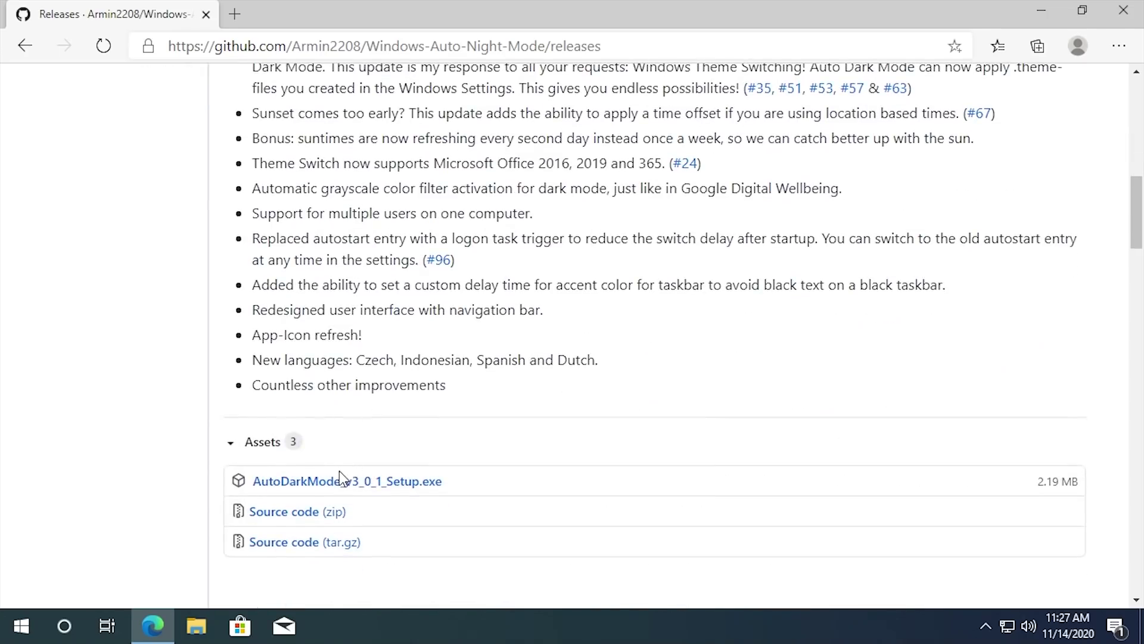
Download AutoDarkMode_v3_0_1_Setup.exe, confirm Windows 20H2 via winver, and open the installer
{"action": "left_click", "coordinate": [334, 490]}
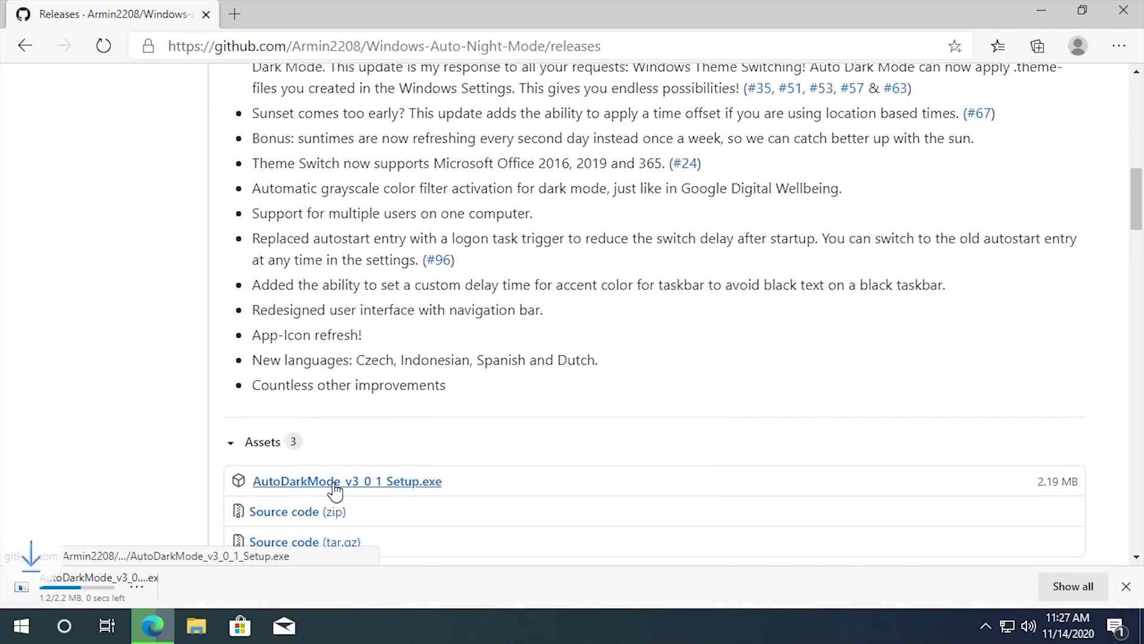
{"action": "key", "text": "super+r"}
{"action": "type", "text": "winver"}
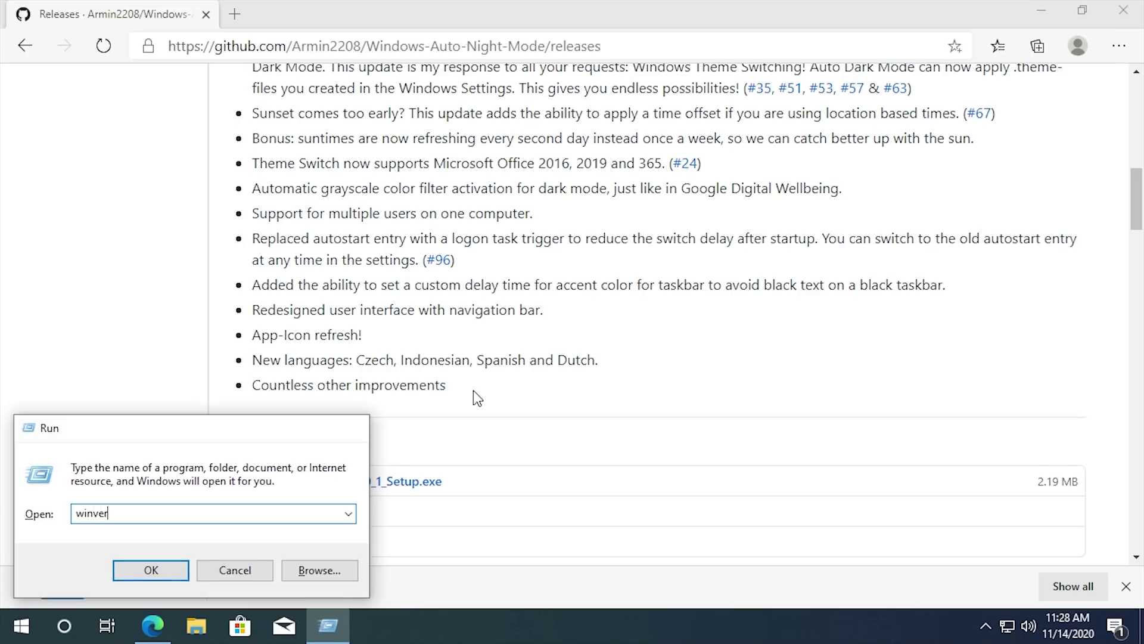
{"action": "key", "text": "Return"}
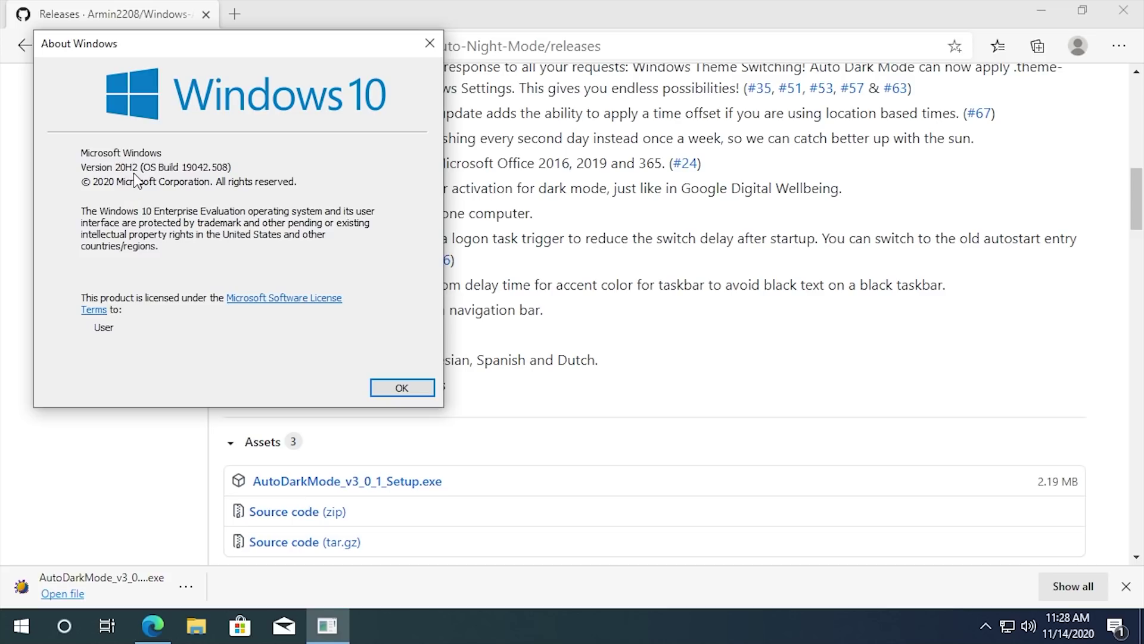
{"action": "left_click", "coordinate": [405, 388]}
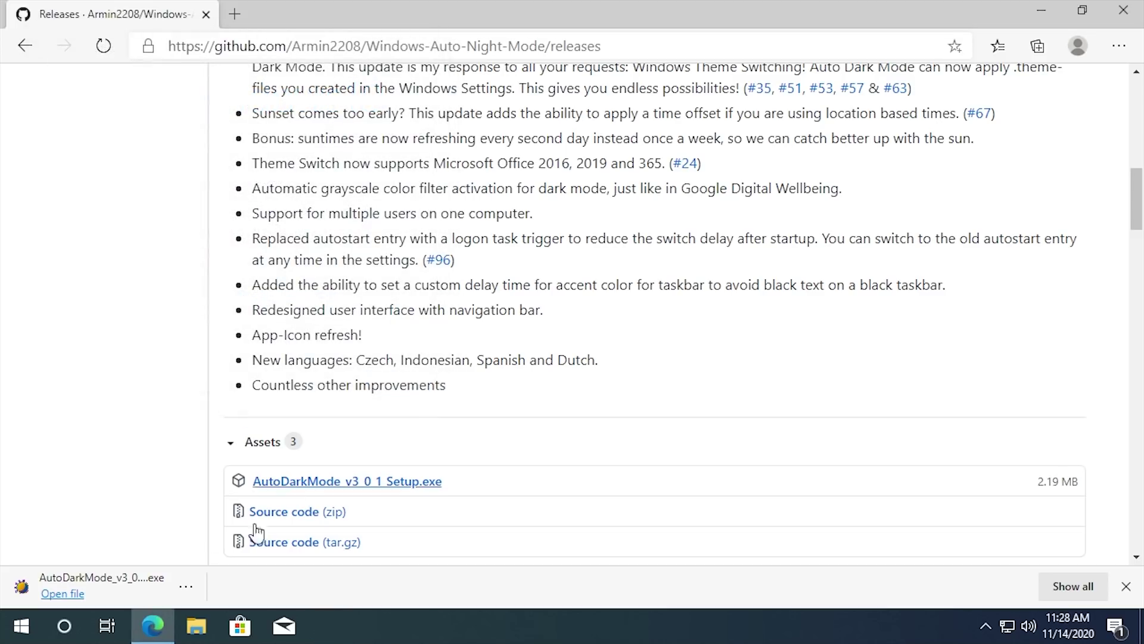
{"action": "left_click", "coordinate": [141, 601]}
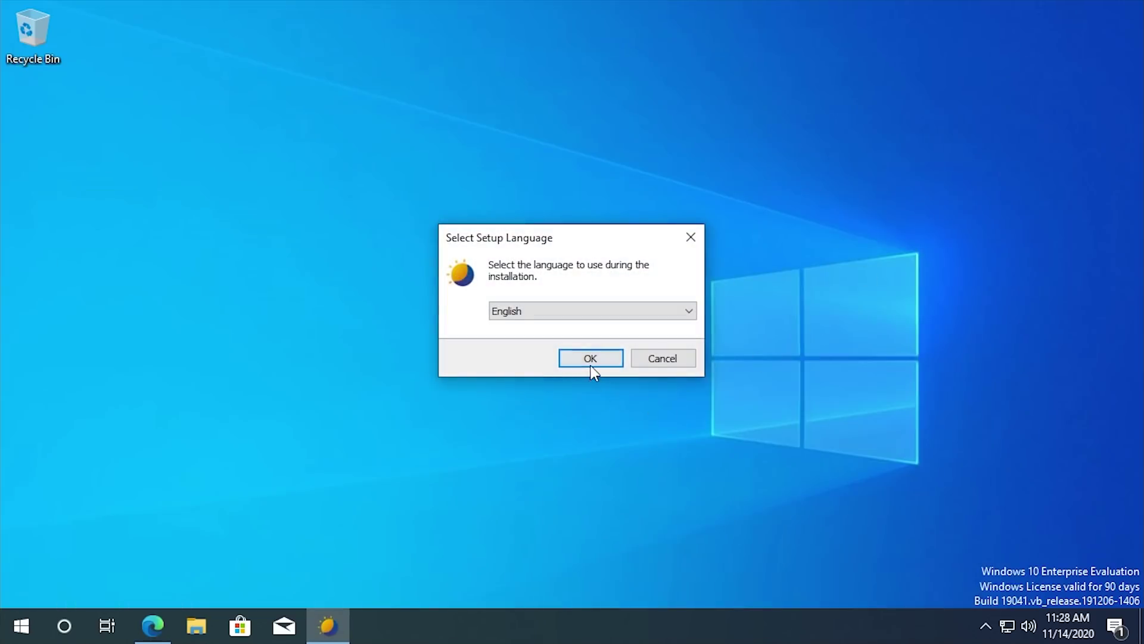
Install Auto Dark Mode 3.0.1 in English into the default AppData\Local\Auto-Dark-Mode folder
{"action": "left_click", "coordinate": [590, 358]}
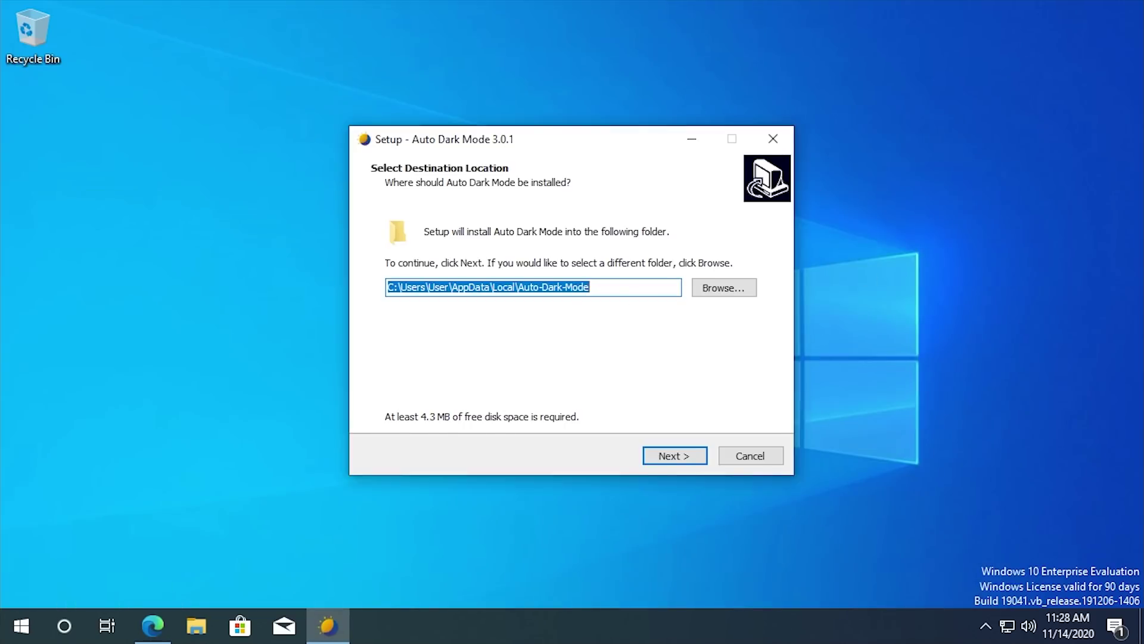
{"action": "left_click", "coordinate": [630, 294]}
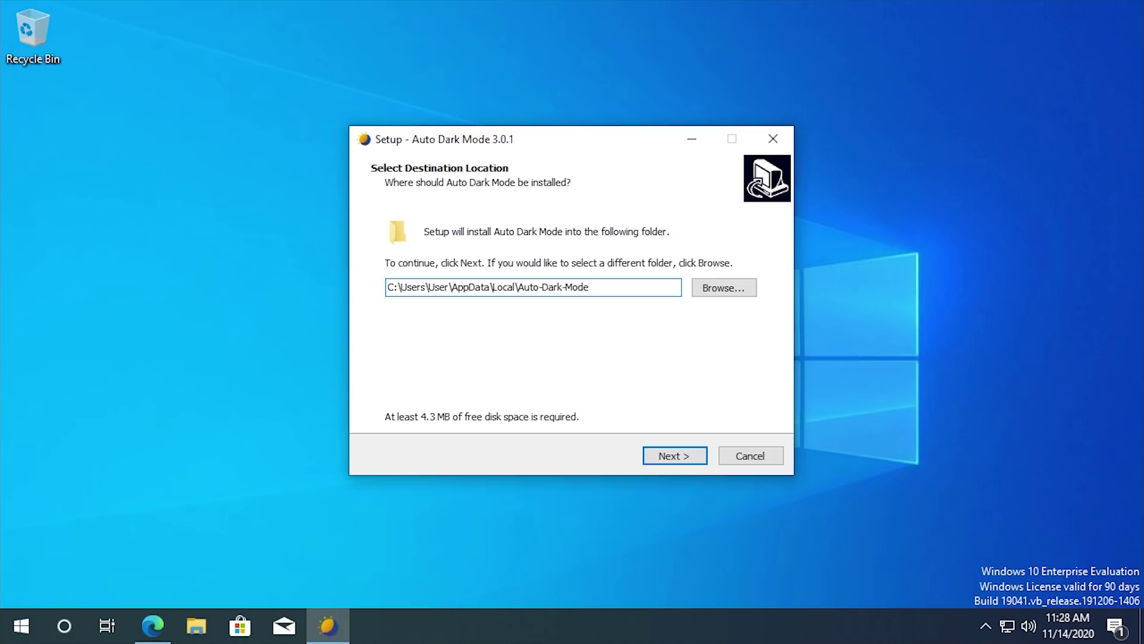
{"action": "left_click_drag", "start_coordinate": [450, 287], "coordinate": [516, 287]}
{"action": "left_click", "coordinate": [649, 456]}
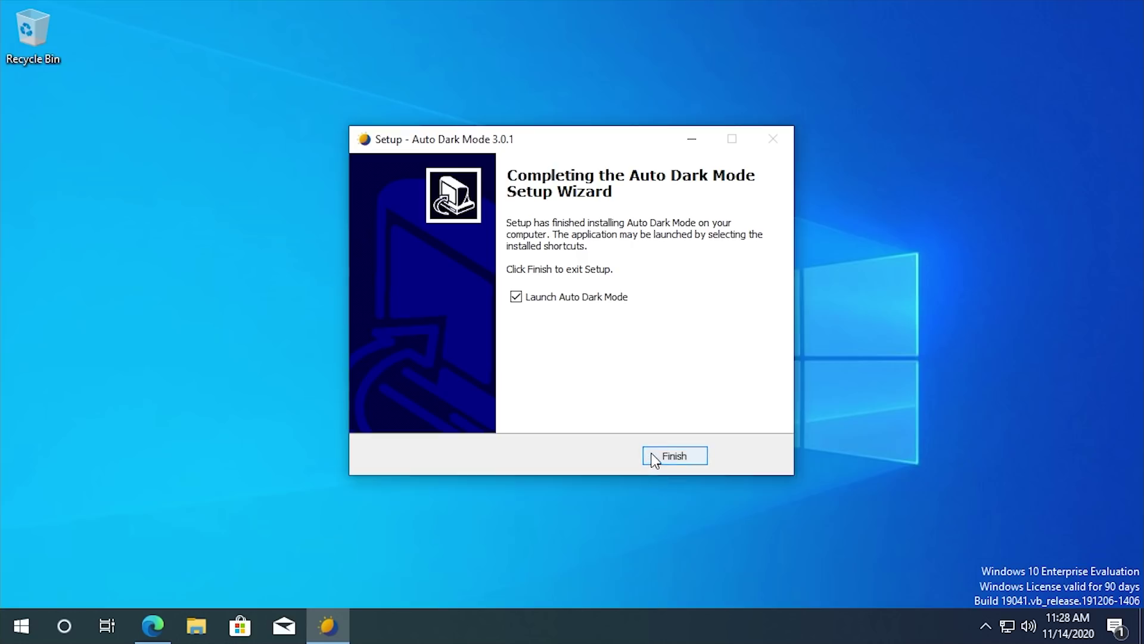
Finish setup so Auto Dark Mode launches, and nudge its window into place
{"action": "left_click", "coordinate": [652, 455]}
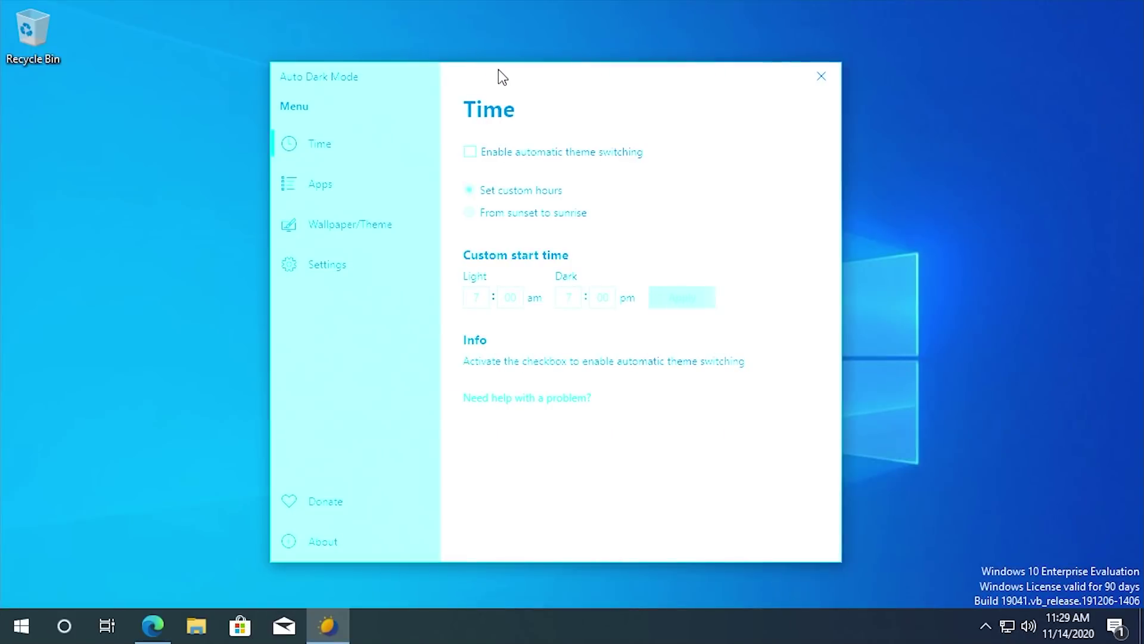
{"action": "mouse_move", "coordinate": [498, 69]}
{"action": "left_mouse_down"}
{"action": "mouse_move", "coordinate": [551, 143]}
{"action": "mouse_move", "coordinate": [526, 48]}
{"action": "mouse_move", "coordinate": [584, 67]}
{"action": "mouse_move", "coordinate": [521, 42]}
{"action": "mouse_move", "coordinate": [534, 77]}
{"action": "mouse_move", "coordinate": [513, 51]}
{"action": "mouse_move", "coordinate": [555, 79]}
{"action": "mouse_move", "coordinate": [553, 64]}
{"action": "mouse_move", "coordinate": [531, 55]}
{"action": "mouse_move", "coordinate": [501, 80]}
{"action": "mouse_move", "coordinate": [525, 70]}
{"action": "mouse_move", "coordinate": [475, 59]}
{"action": "mouse_move", "coordinate": [500, 56]}
{"action": "left_mouse_up"}
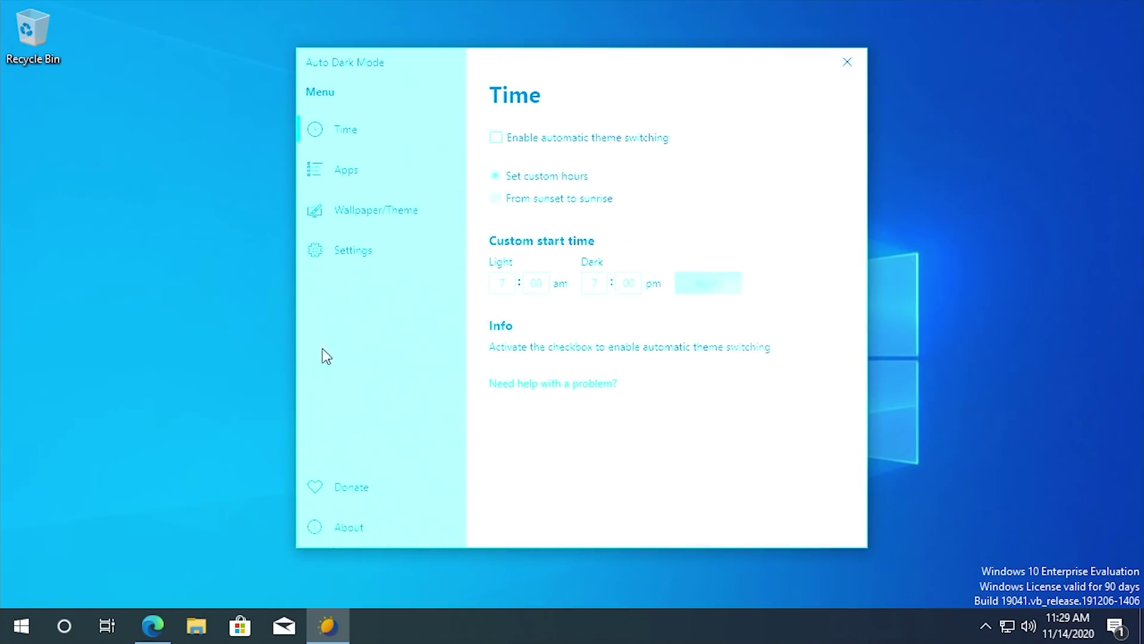
{"action": "left_click", "coordinate": [582, 29]}
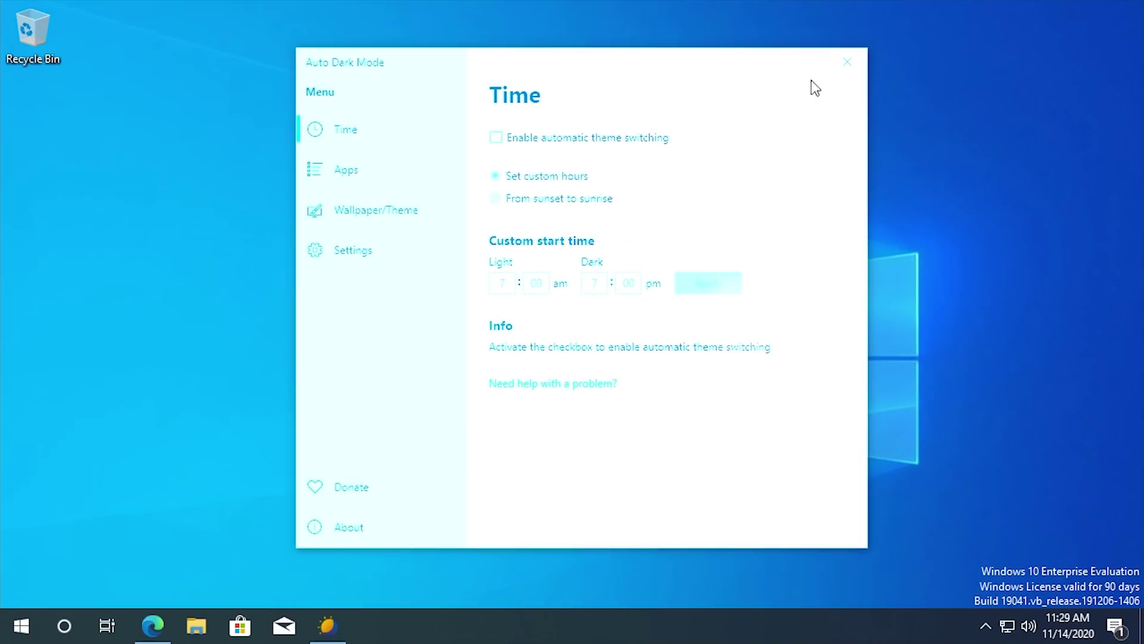
Close Auto Dark Mode, relaunch it from Start's Recently added, and centre its window
{"action": "left_click", "coordinate": [846, 62]}
{"action": "left_click", "coordinate": [22, 625]}
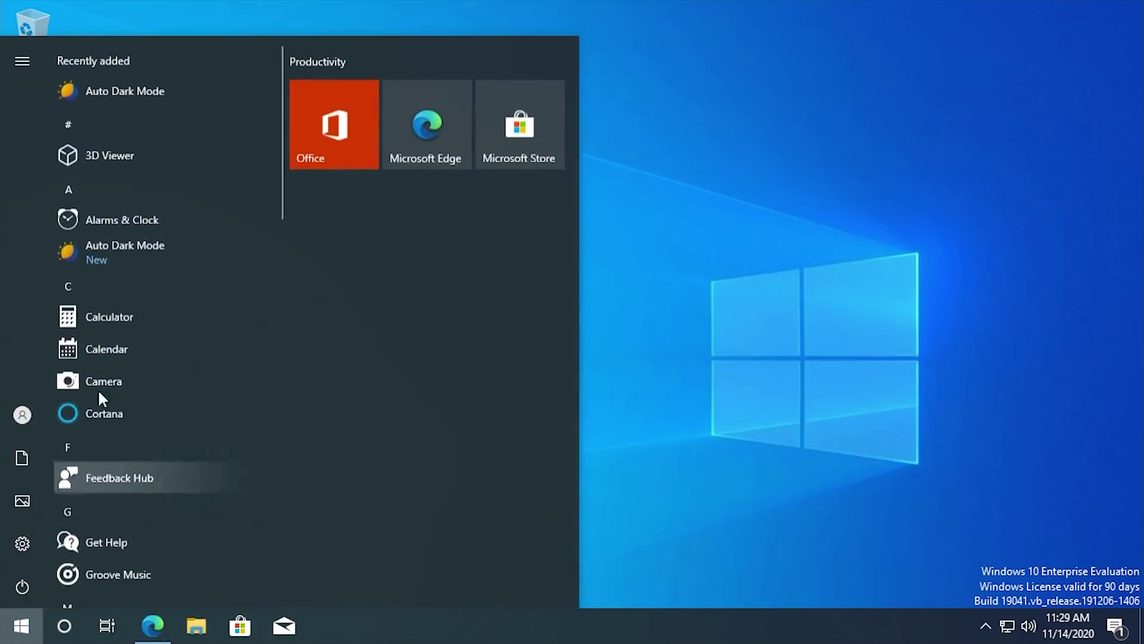
{"action": "left_click", "coordinate": [136, 96]}
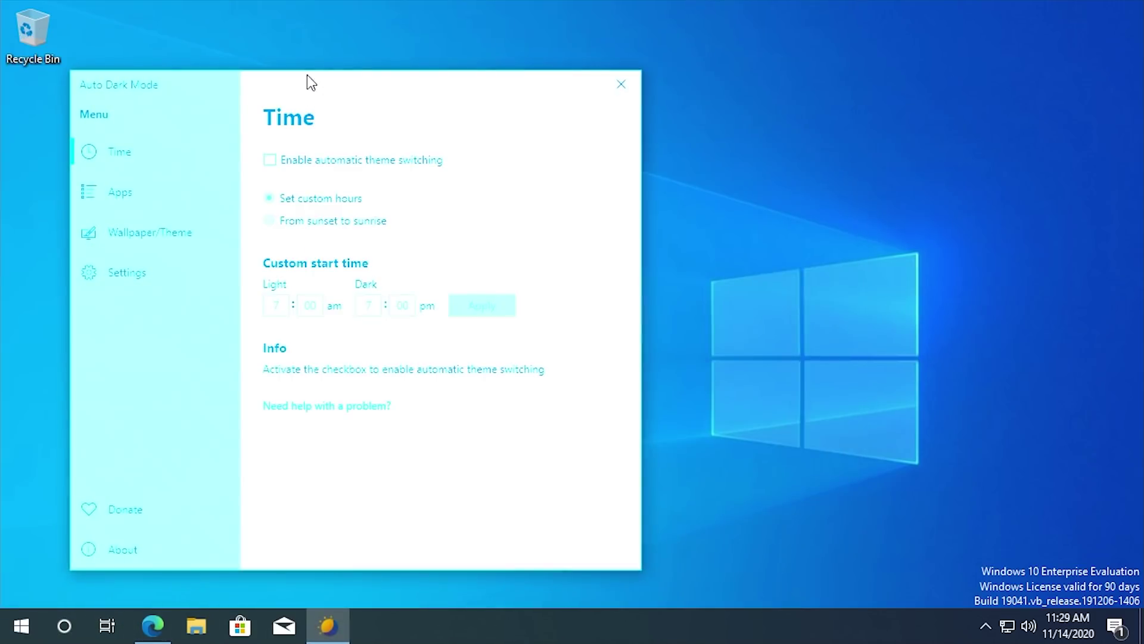
{"action": "left_click_drag", "start_coordinate": [306, 80], "coordinate": [468, 61]}
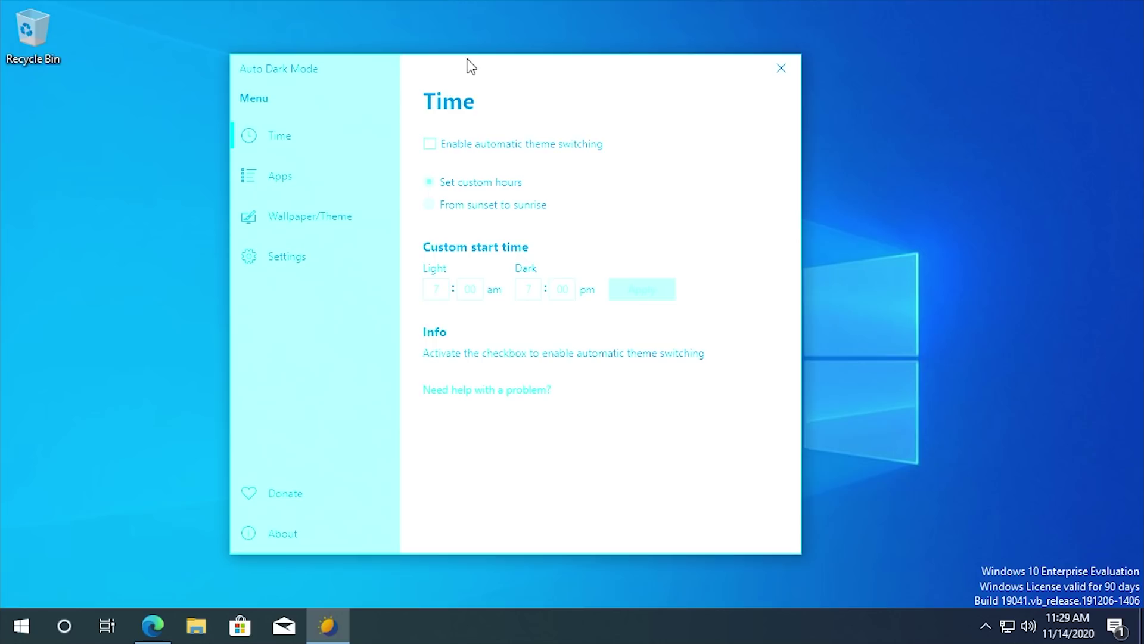
Enable automatic theme switching, try sunset-to-sunrise, then settle on custom hours with Light at 7:00 am
{"action": "left_click", "coordinate": [430, 144]}
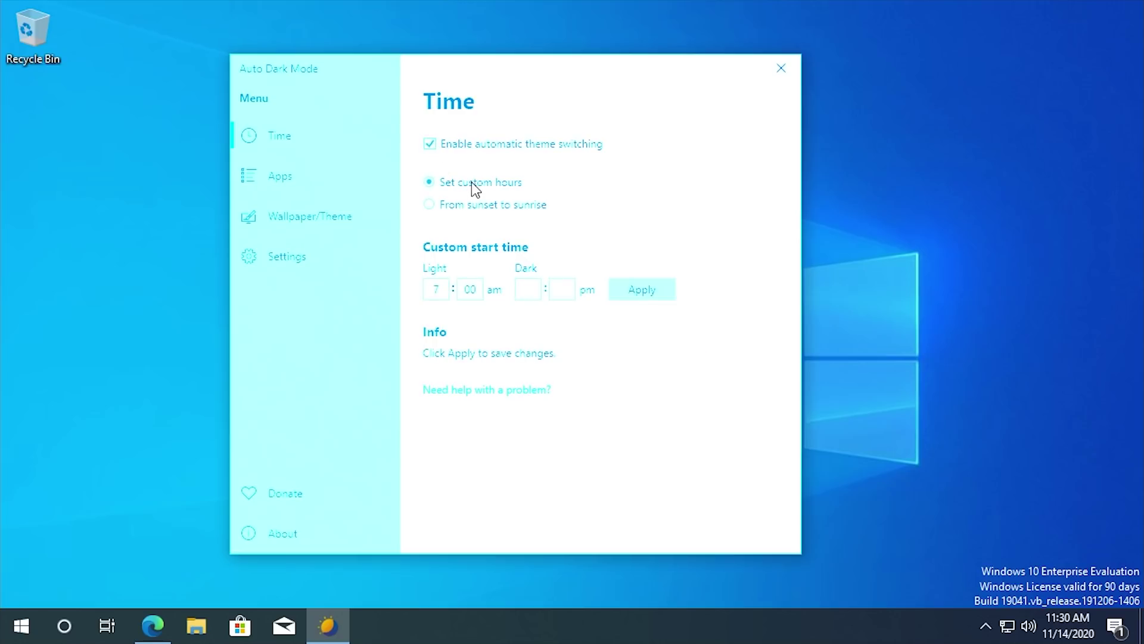
{"action": "left_click", "coordinate": [493, 204]}
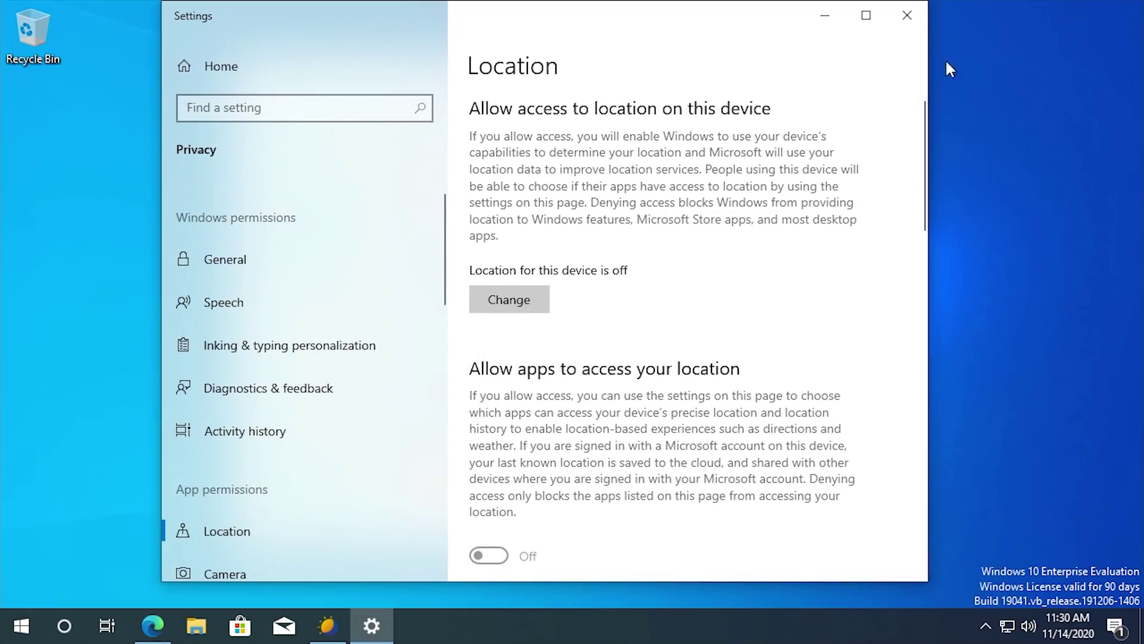
{"action": "left_click", "coordinate": [907, 15]}
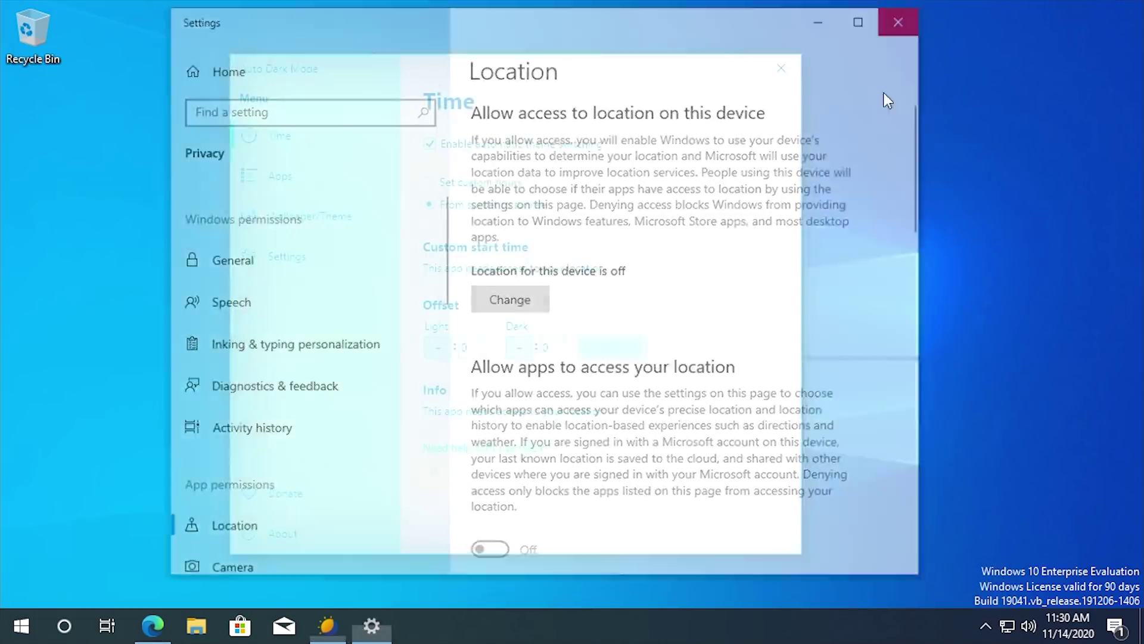
{"action": "left_click", "coordinate": [477, 184]}
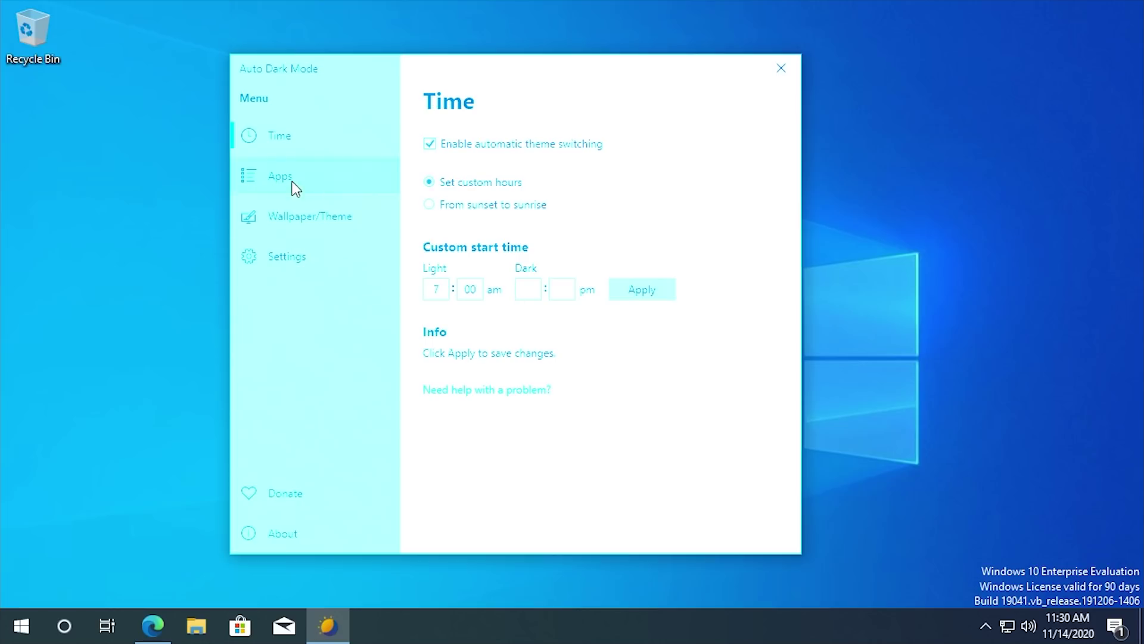
Toggle the 12 hour clock setting off and back on while enabling automatic theme switching
{"action": "left_click", "coordinate": [297, 262]}
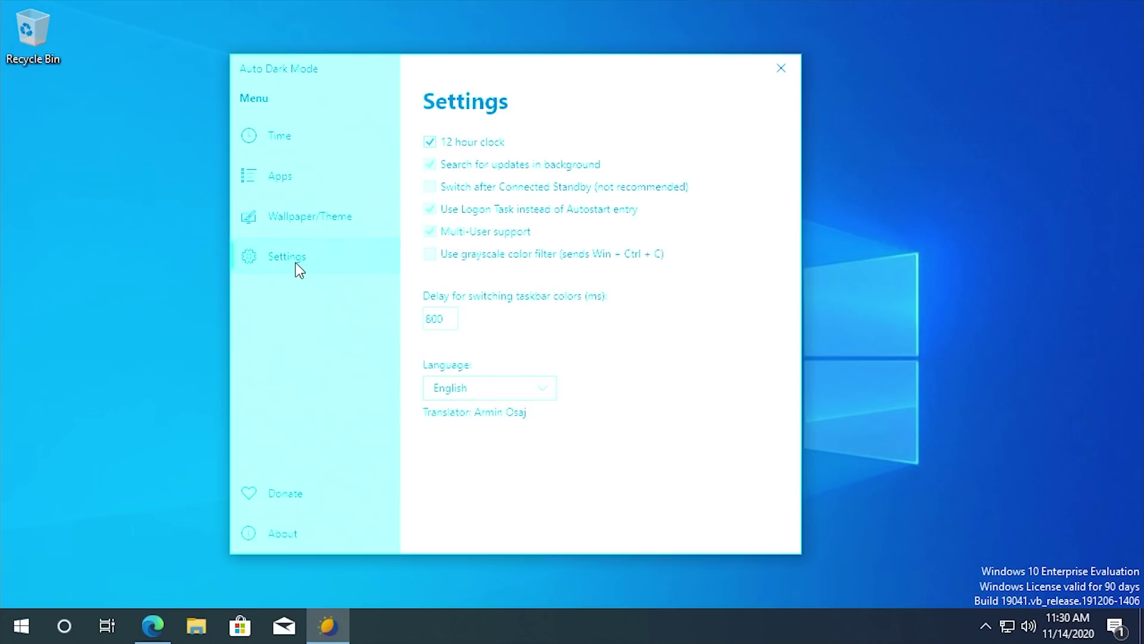
{"action": "left_click", "coordinate": [455, 145]}
{"action": "left_click", "coordinate": [264, 138]}
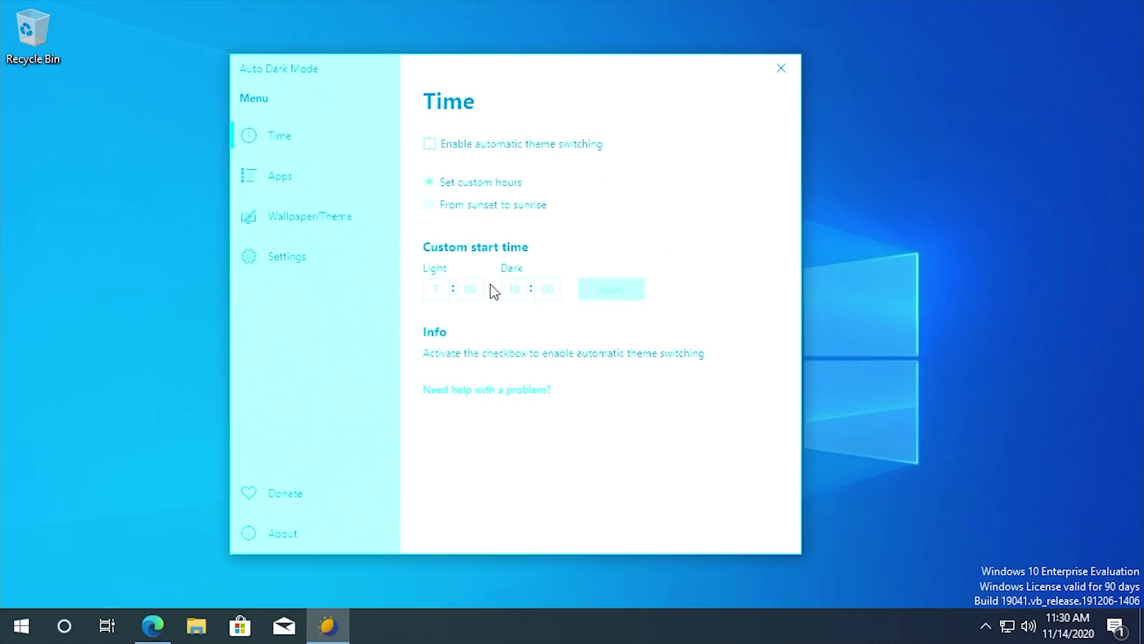
{"action": "left_click", "coordinate": [449, 144]}
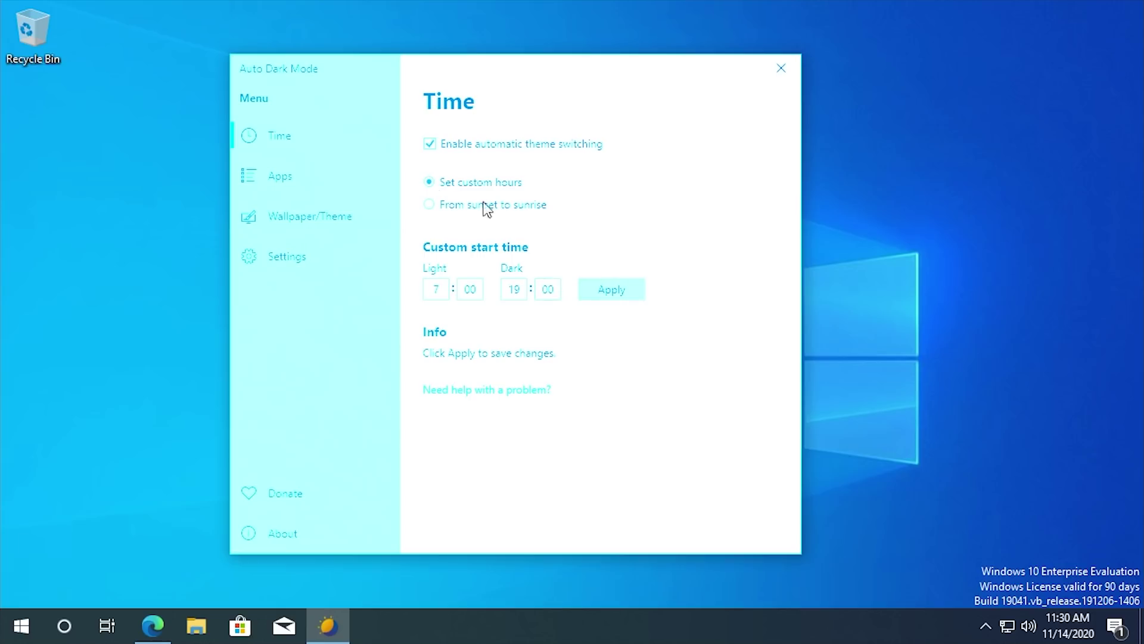
{"action": "left_click", "coordinate": [313, 257]}
{"action": "left_click", "coordinate": [465, 150]}
{"action": "left_click", "coordinate": [294, 134]}
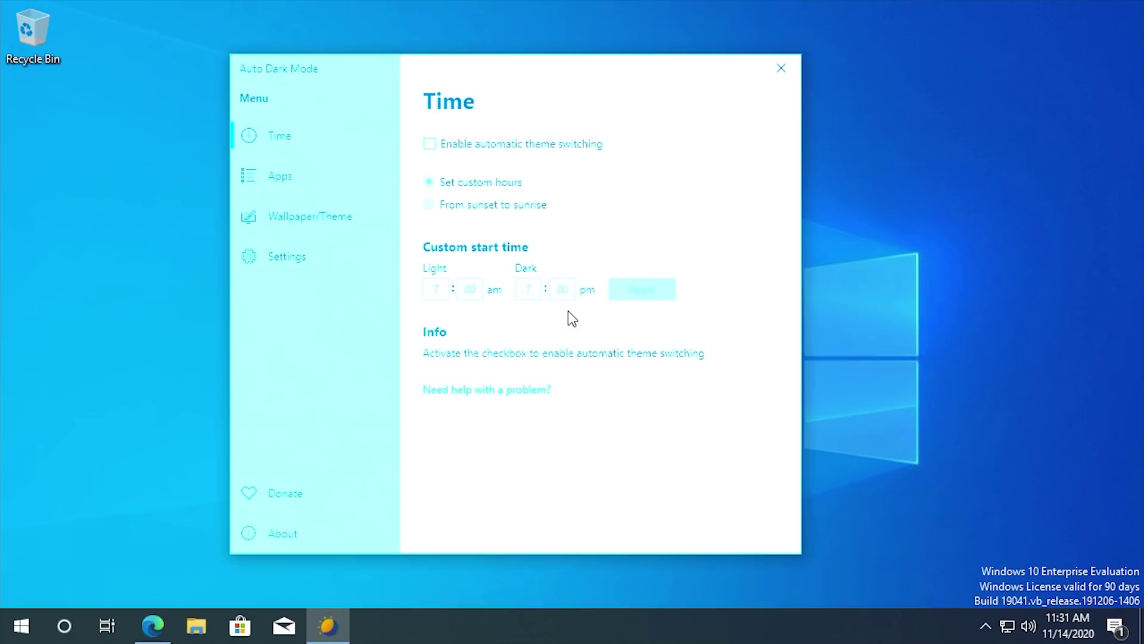
{"action": "mouse_move", "coordinate": [1065, 634]}
Switch to a 24-hour clock, enable automatic switching, and apply Dark starting at 11:32
{"action": "left_click", "coordinate": [387, 253]}
{"action": "left_click", "coordinate": [443, 148]}
{"action": "left_click", "coordinate": [325, 141]}
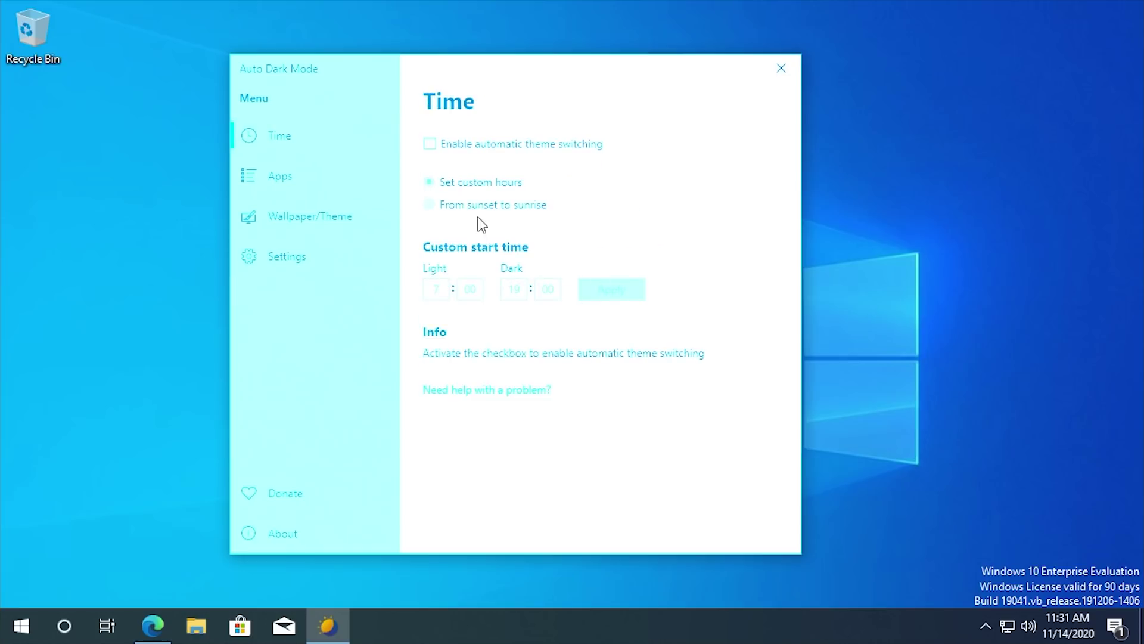
{"action": "left_click", "coordinate": [456, 147]}
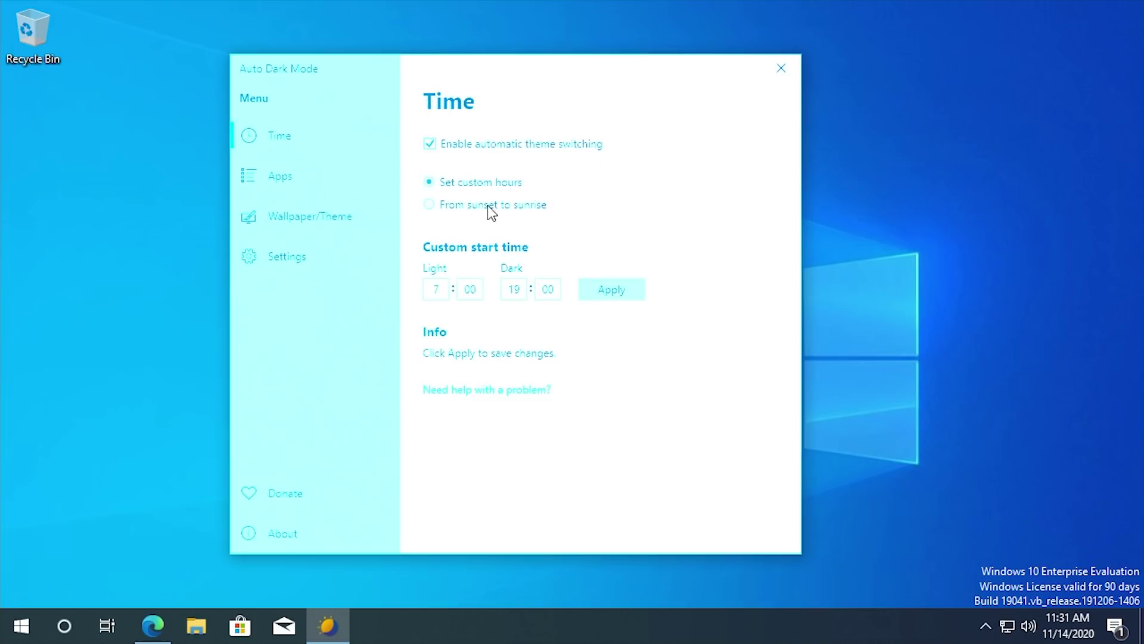
{"action": "double_click", "coordinate": [513, 289]}
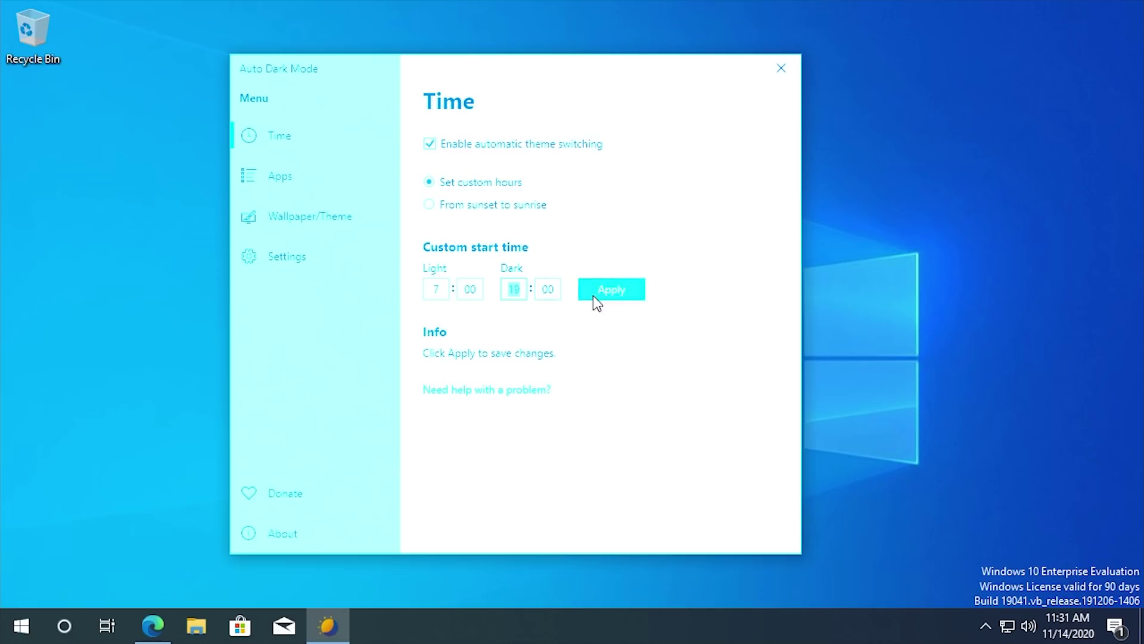
{"action": "type", "text": "11:"}
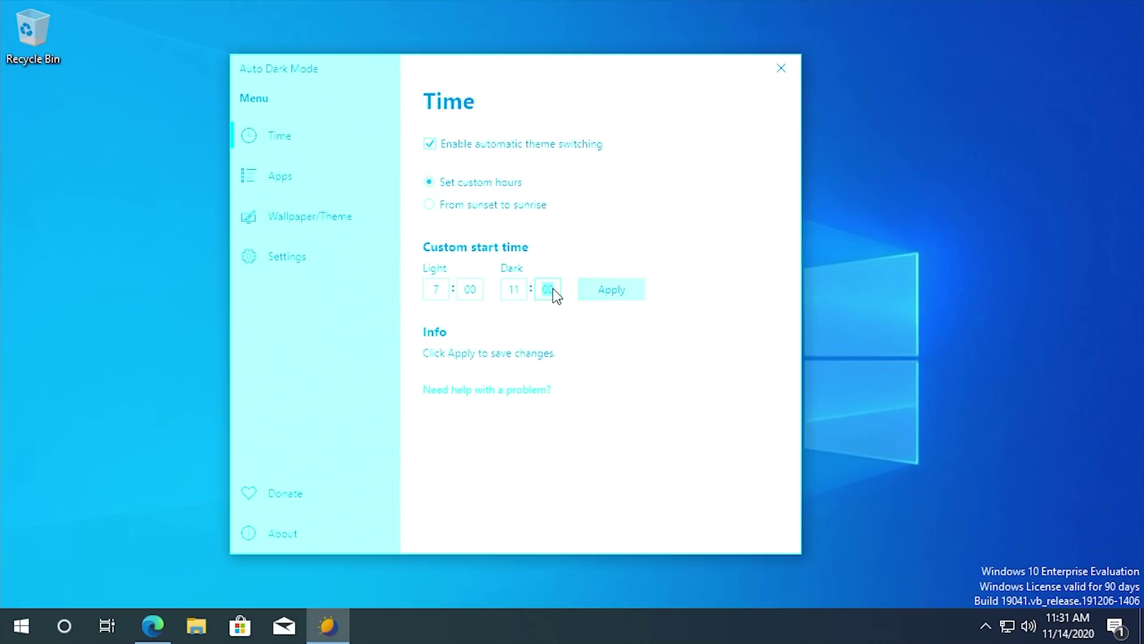
{"action": "type", "text": "32"}
{"action": "left_click", "coordinate": [631, 295]}
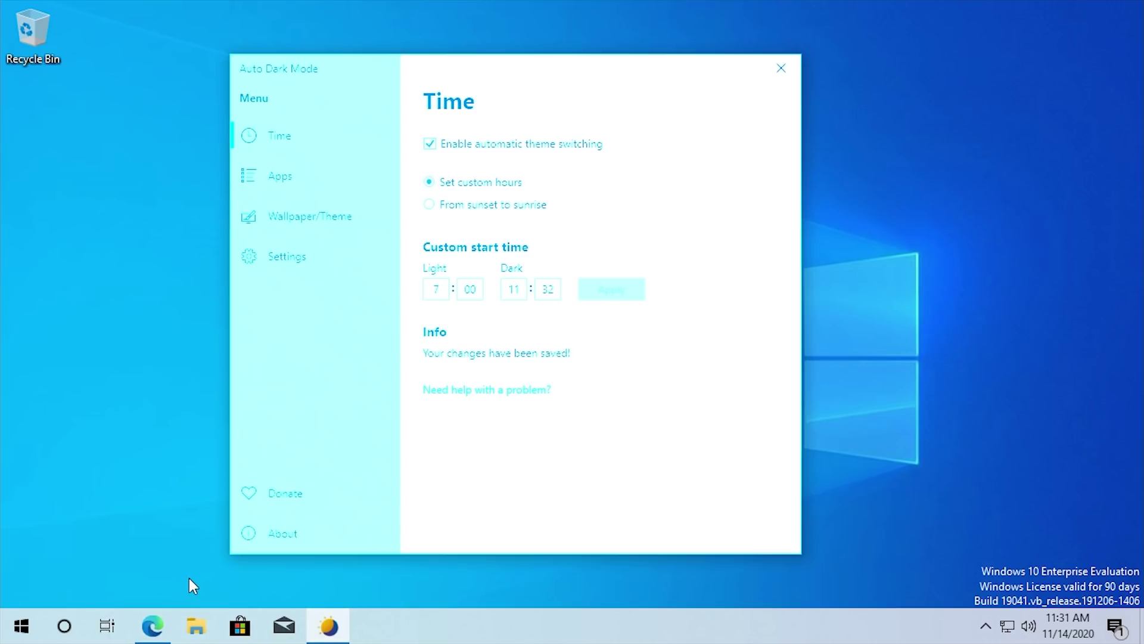
Open Windows Settings with Win+I, resize and place it, and watch the clock approach 11:32
{"action": "key", "text": "super+i"}
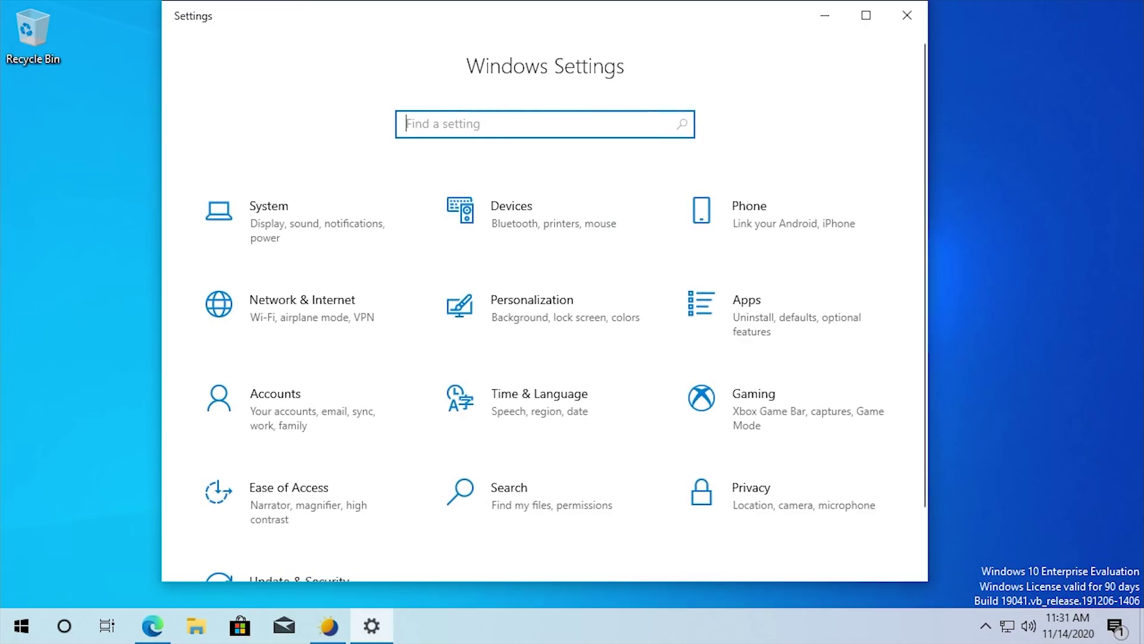
{"action": "left_click_drag", "start_coordinate": [234, 26], "coordinate": [278, 62]}
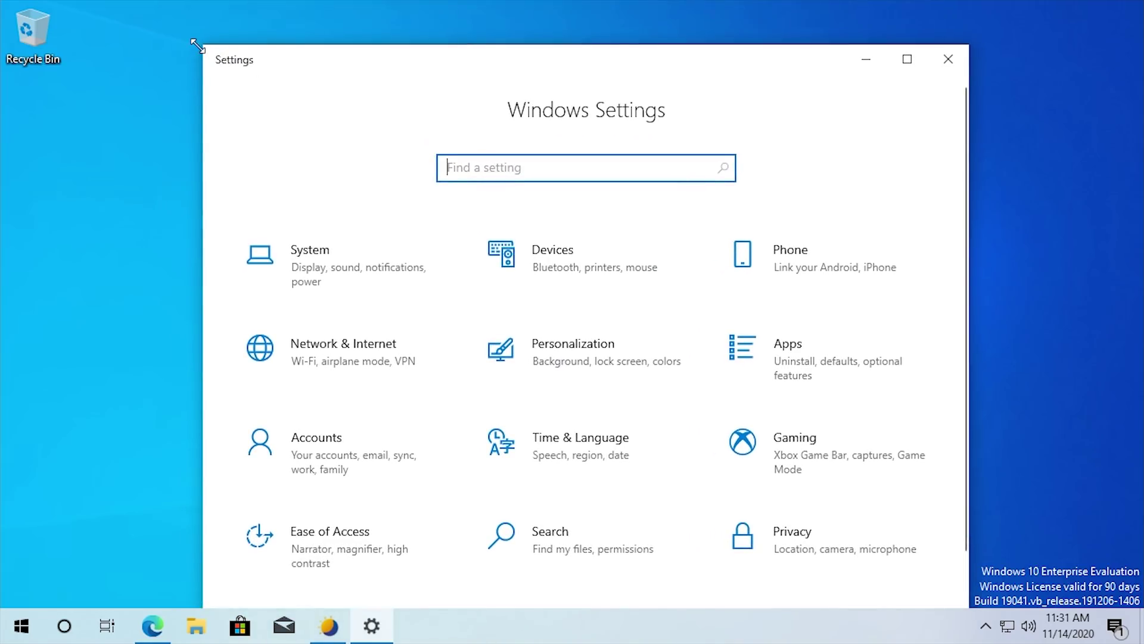
{"action": "left_click_drag", "start_coordinate": [197, 46], "coordinate": [352, 130]}
{"action": "left_click", "coordinate": [1067, 624]}
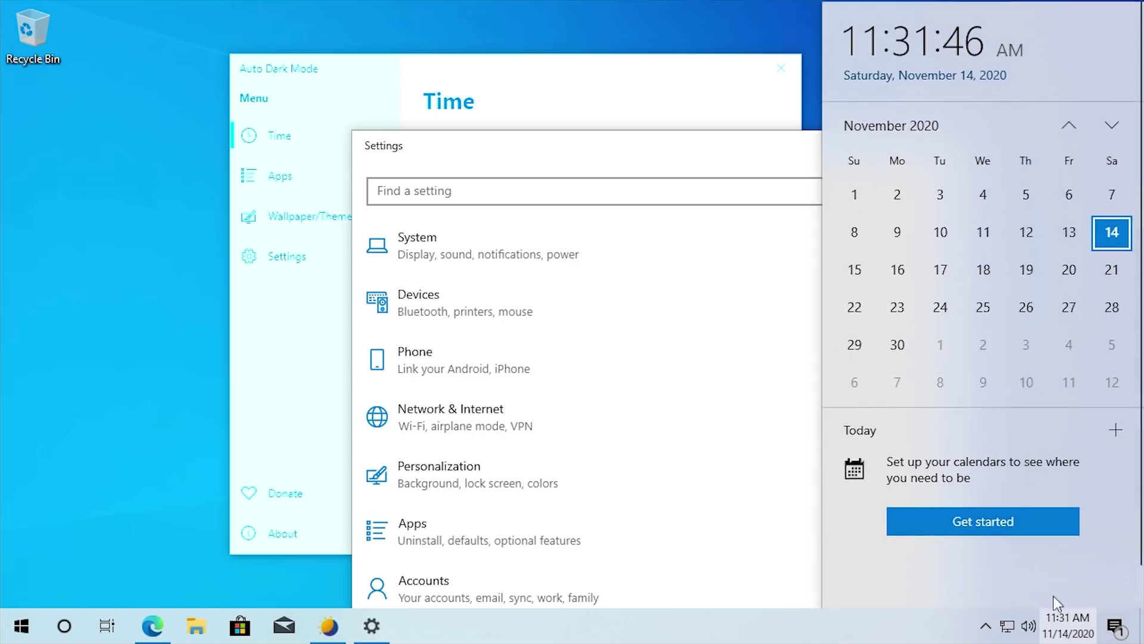
{"action": "left_click_drag", "start_coordinate": [688, 153], "coordinate": [669, 149]}
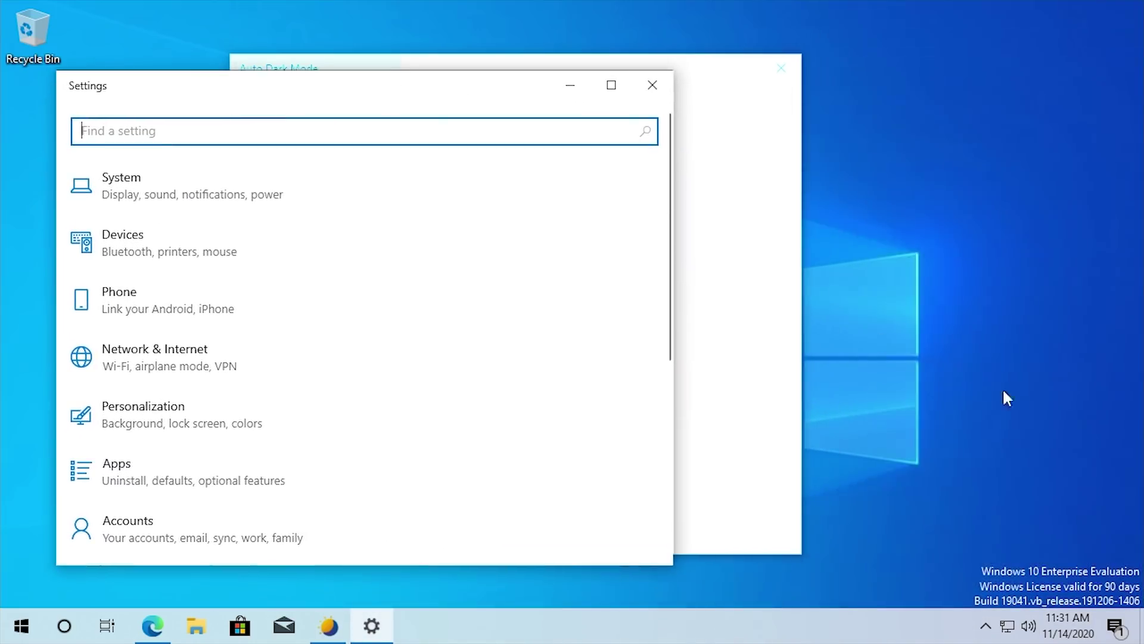
{"action": "left_click", "coordinate": [1067, 624]}
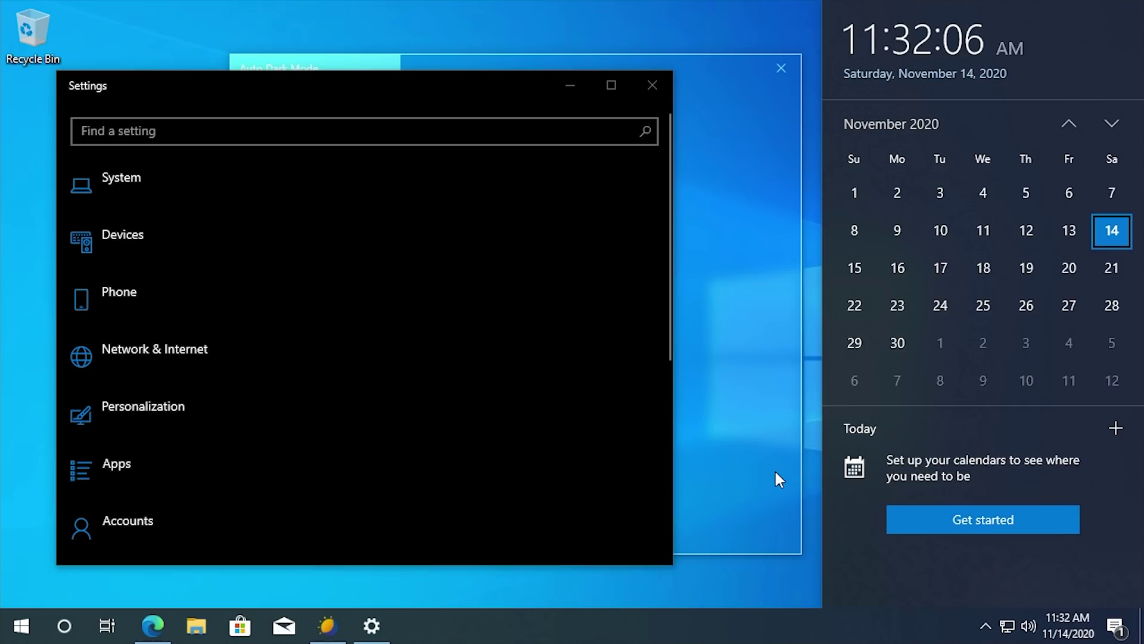
Check the clock again and arrange the now-dark Settings window beside Auto Dark Mode
{"action": "left_click_drag", "start_coordinate": [270, 77], "coordinate": [217, 54]}
{"action": "left_click", "coordinate": [1086, 633]}
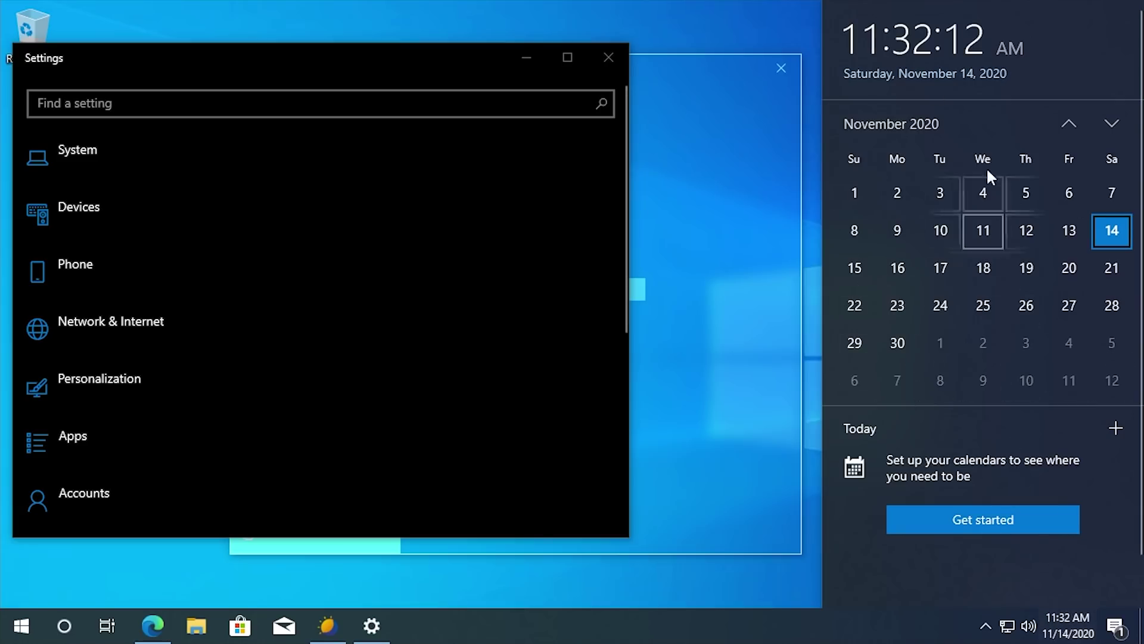
{"action": "left_click", "coordinate": [1068, 625]}
{"action": "left_click_drag", "start_coordinate": [397, 58], "coordinate": [981, 131]}
{"action": "mouse_move", "coordinate": [497, 70]}
{"action": "left_mouse_down"}
{"action": "mouse_move", "coordinate": [353, 77]}
{"action": "mouse_move", "coordinate": [329, 67]}
{"action": "mouse_move", "coordinate": [564, 84]}
{"action": "mouse_move", "coordinate": [563, 138]}
{"action": "mouse_move", "coordinate": [448, 54]}
{"action": "mouse_move", "coordinate": [672, 138]}
{"action": "mouse_move", "coordinate": [495, 102]}
{"action": "mouse_move", "coordinate": [439, 56]}
{"action": "mouse_move", "coordinate": [493, 70]}
{"action": "left_mouse_up"}
{"action": "left_click_drag", "start_coordinate": [633, 102], "coordinate": [511, 90]}
Close and relaunch Auto Dark Mode from Recently added to see its dark look, then position it
{"action": "left_click", "coordinate": [690, 81]}
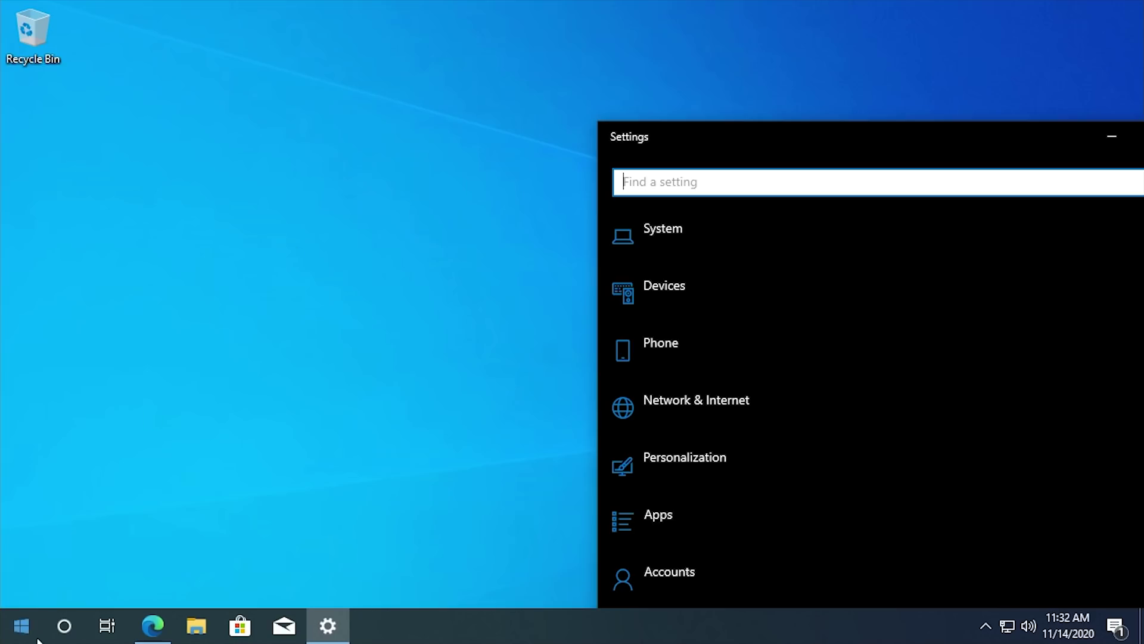
{"action": "key", "text": "super"}
{"action": "left_click", "coordinate": [96, 92]}
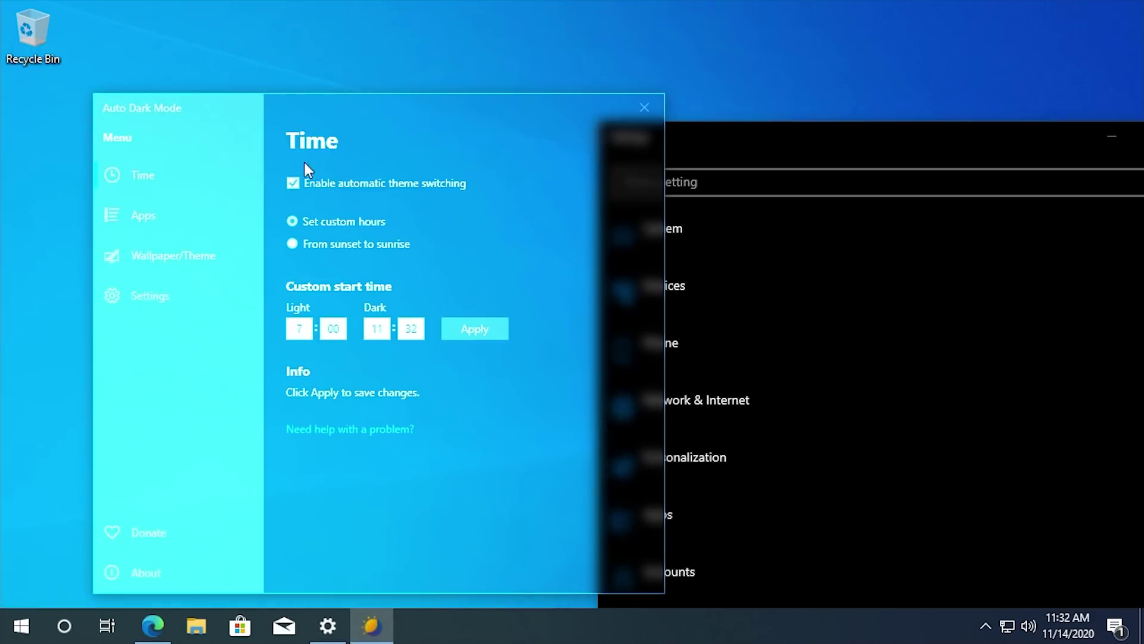
{"action": "left_click_drag", "start_coordinate": [435, 60], "coordinate": [384, 76]}
Bring the GitHub page forward, scroll the README, then minimize Edge to reveal dark File Explorer
{"action": "mouse_move", "coordinate": [156, 627]}
{"action": "left_click", "coordinate": [170, 507]}
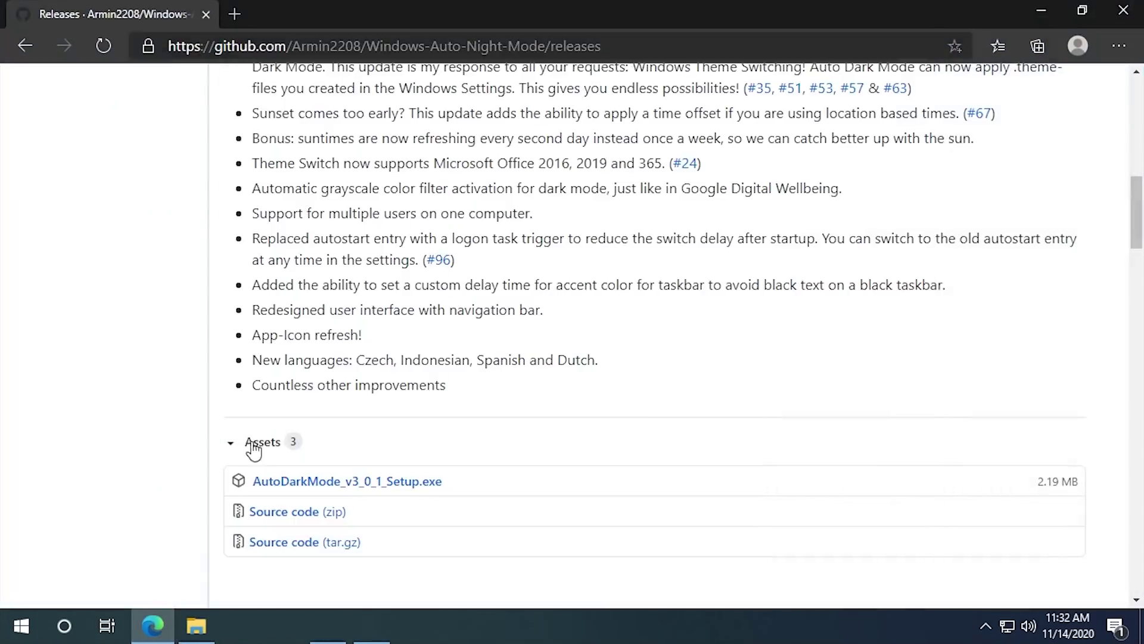
{"action": "scroll", "coordinate": [250, 333], "scroll_direction": "up", "scroll_amount": 15}
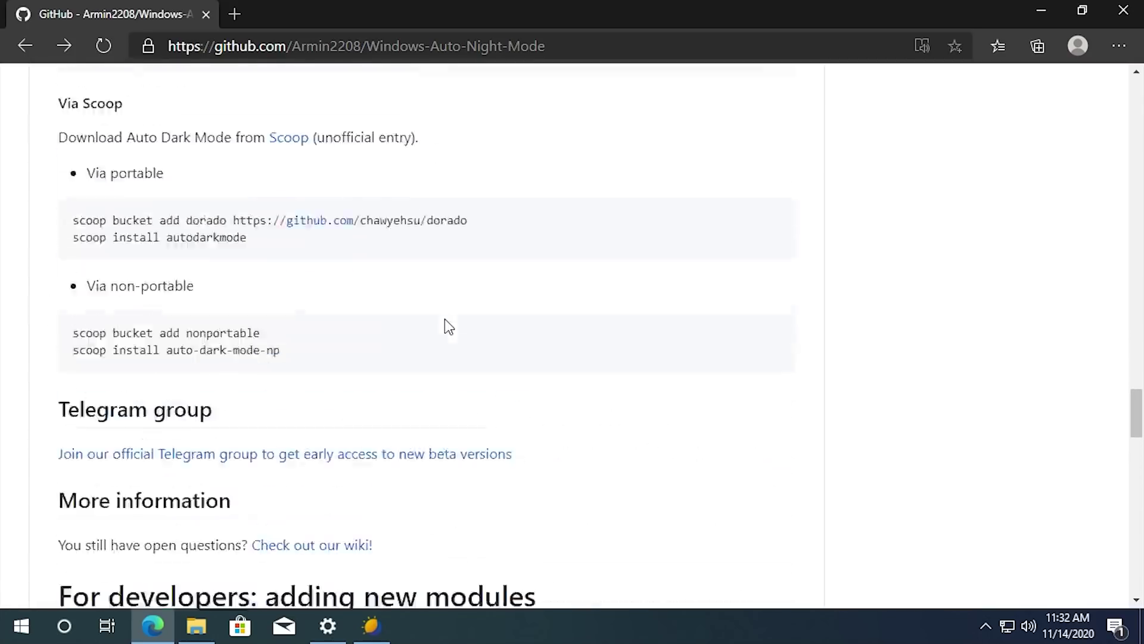
{"action": "scroll", "coordinate": [444, 322], "scroll_direction": "up", "scroll_amount": 10}
{"action": "scroll", "coordinate": [309, 317], "scroll_direction": "down", "scroll_amount": 3}
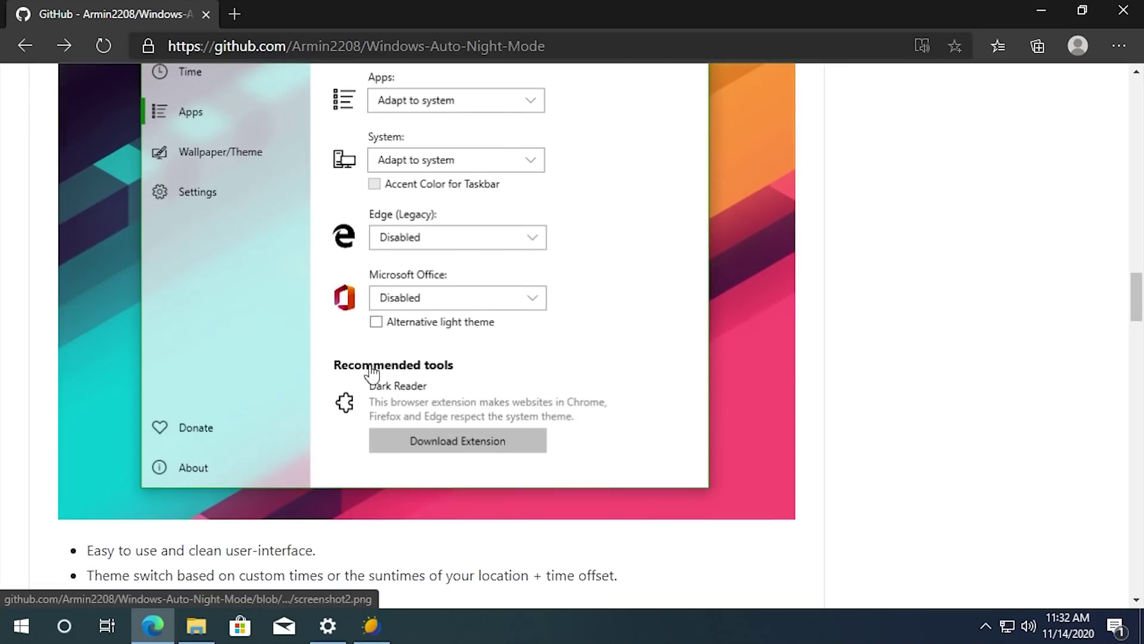
{"action": "scroll", "coordinate": [289, 276], "scroll_direction": "up", "scroll_amount": 3}
{"action": "scroll", "coordinate": [360, 316], "scroll_direction": "up", "scroll_amount": 5}
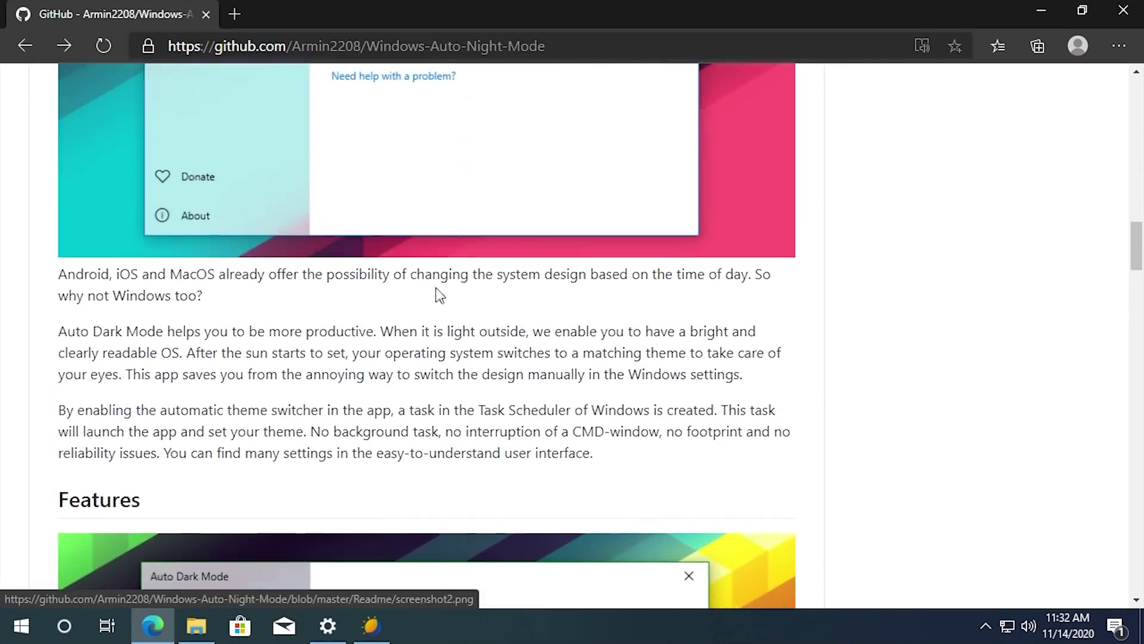
{"action": "left_click", "coordinate": [1041, 11]}
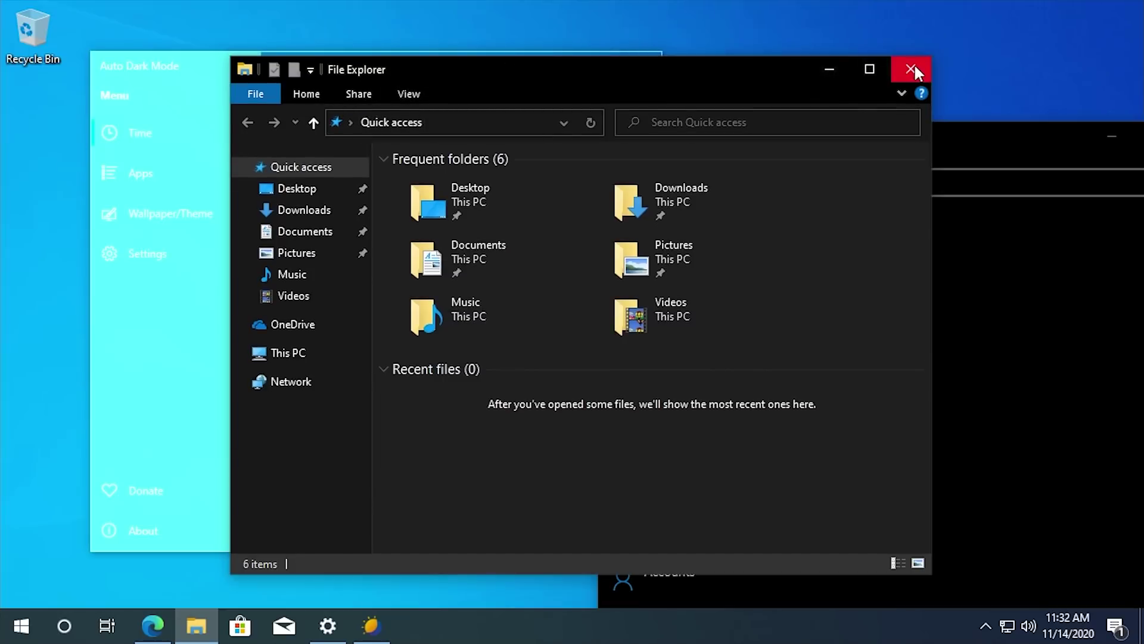
Close the dark-themed File Explorer window to get back to Auto Dark Mode's Apps page
{"action": "left_click_drag", "start_coordinate": [654, 78], "coordinate": [699, 82]}
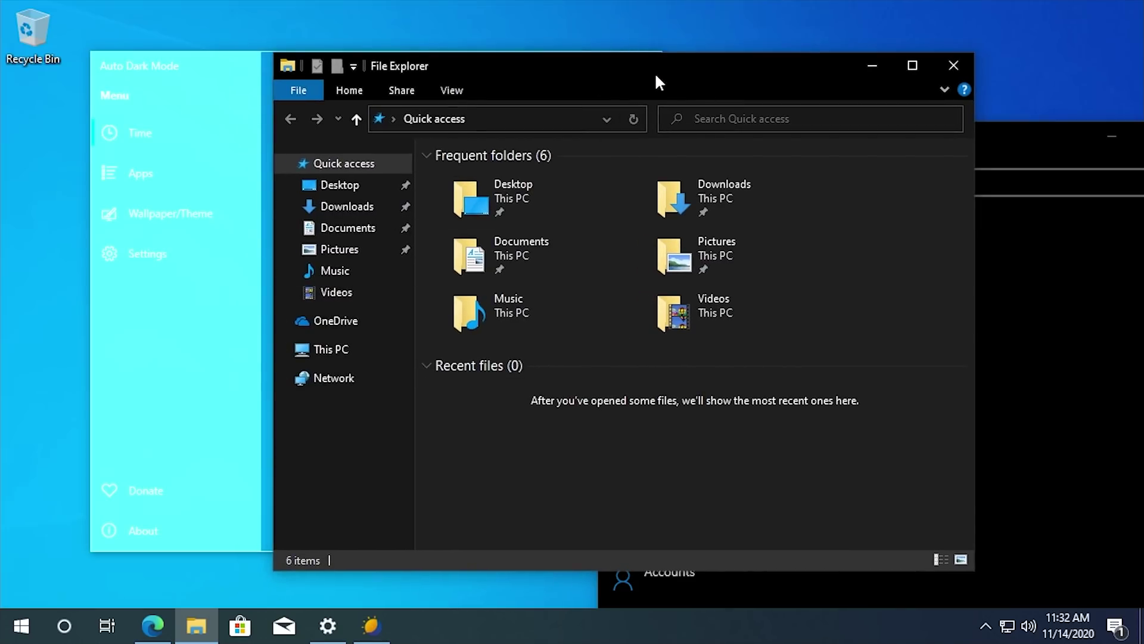
{"action": "left_click", "coordinate": [953, 65]}
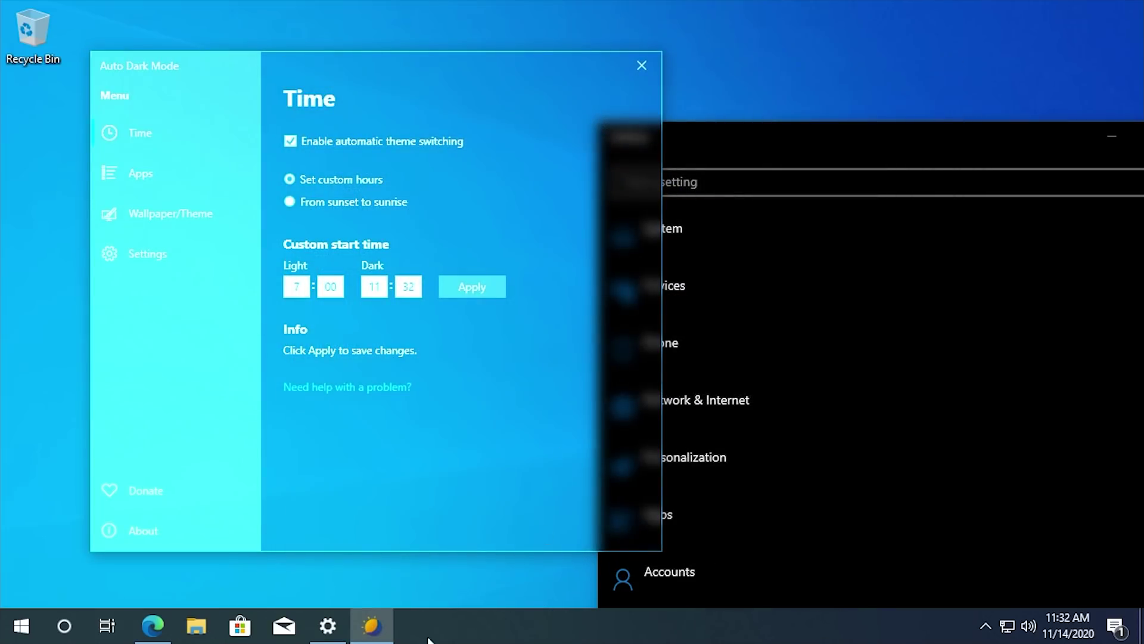
{"action": "left_click", "coordinate": [29, 631]}
{"action": "left_click", "coordinate": [34, 634]}
Set the Apps theme dropdown to Always light
{"action": "left_click", "coordinate": [161, 172]}
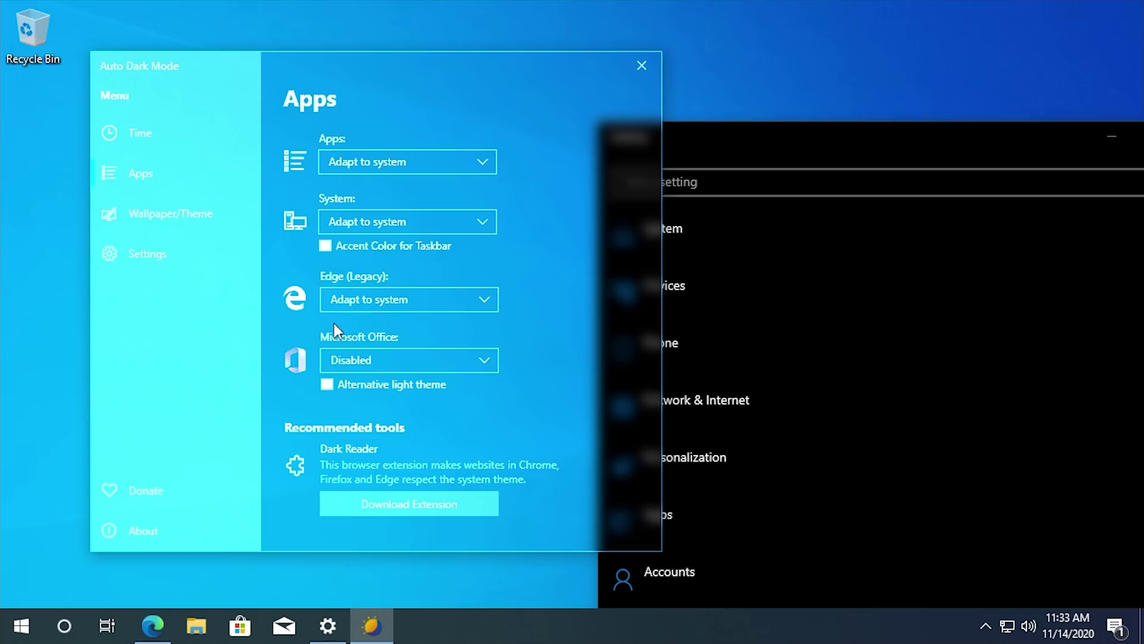
{"action": "left_click", "coordinate": [409, 163]}
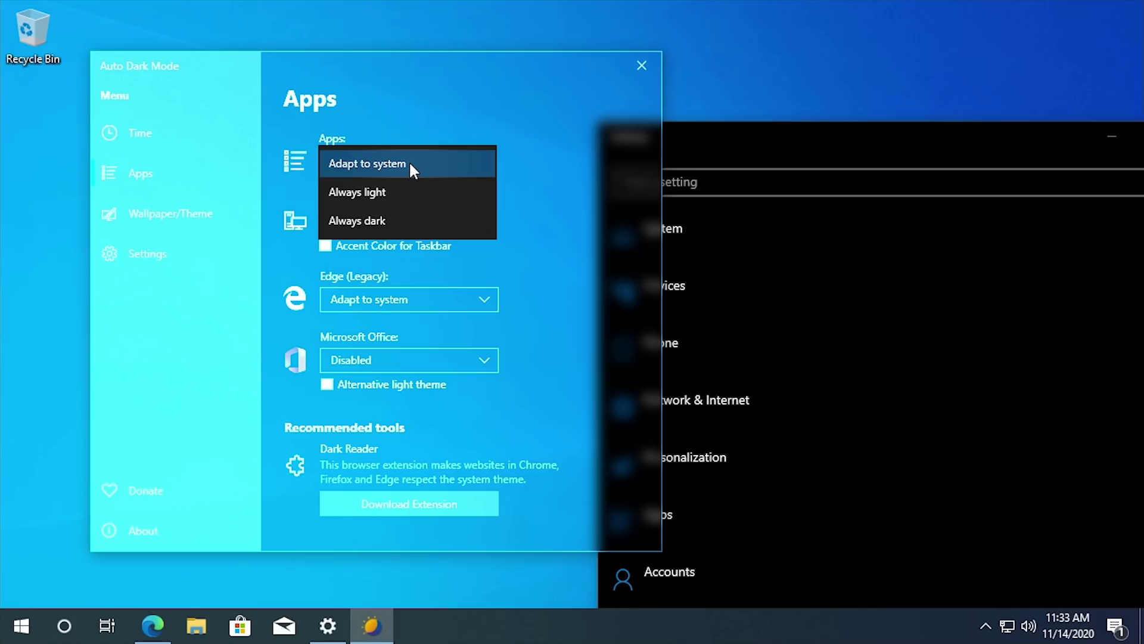
{"action": "left_click", "coordinate": [393, 192]}
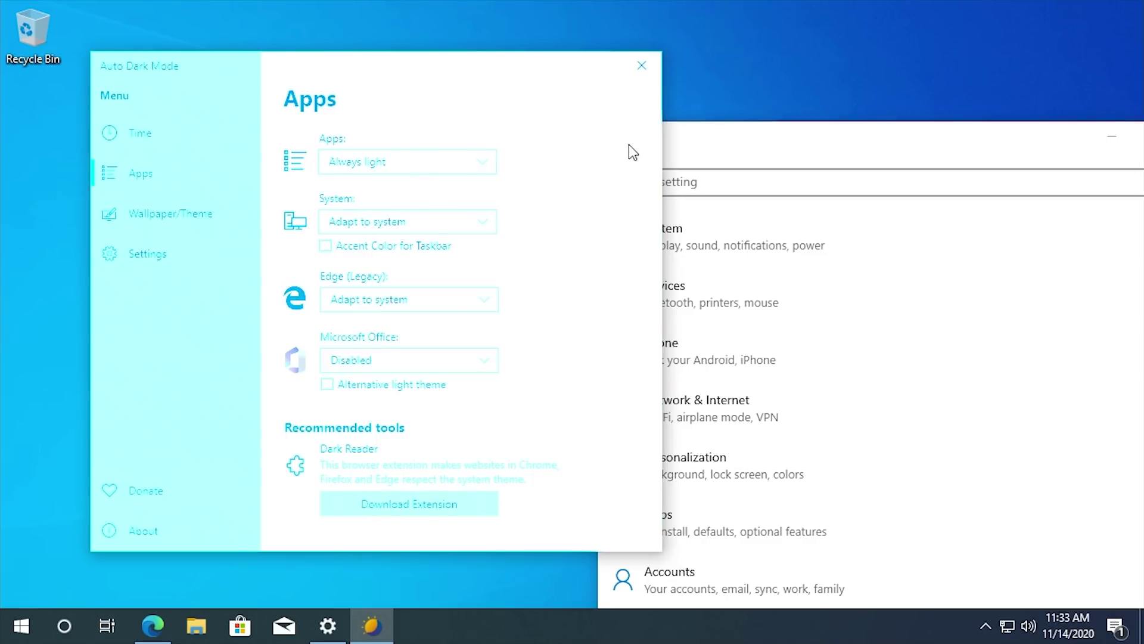
{"action": "left_click_drag", "start_coordinate": [631, 109], "coordinate": [649, 58]}
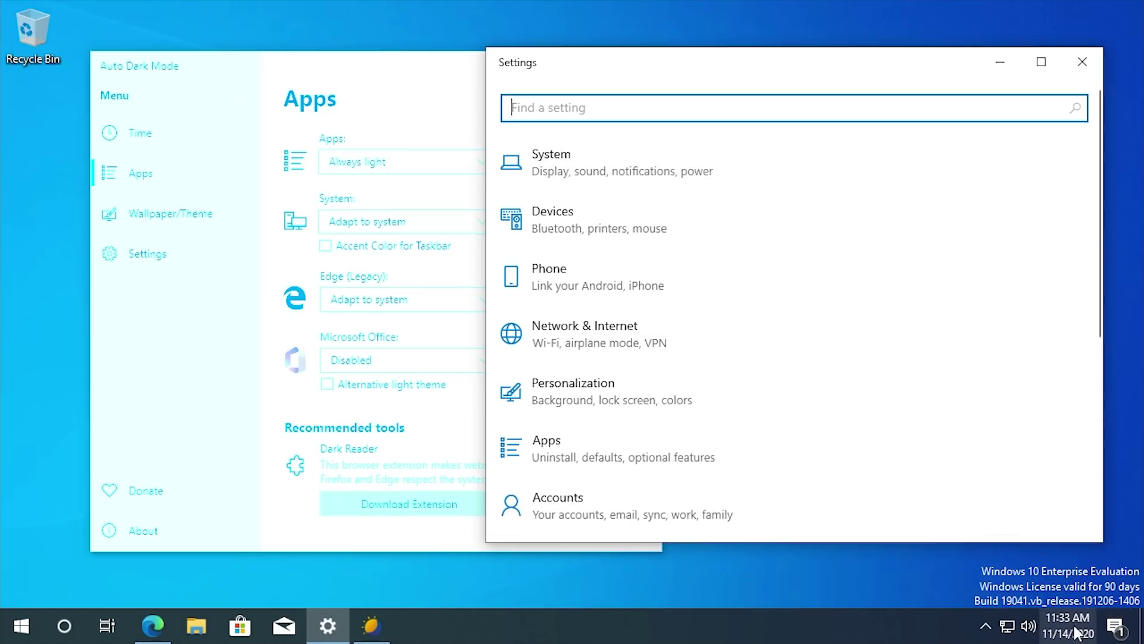
{"action": "left_click_drag", "start_coordinate": [598, 74], "coordinate": [625, 86]}
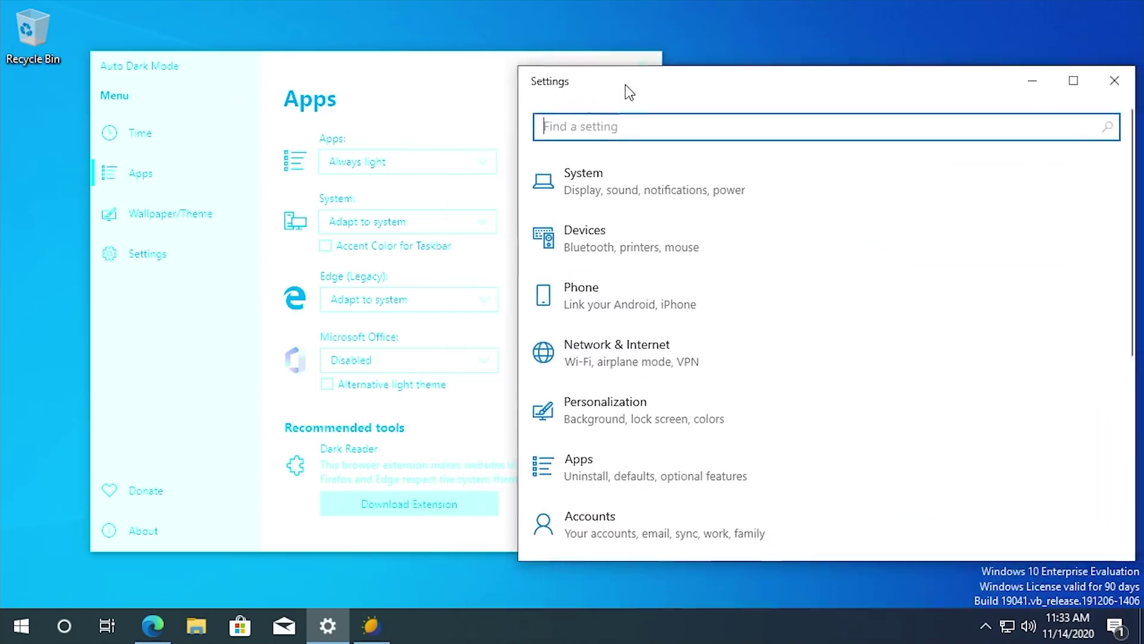
Set the System theme to Always dark, keeping Apps on Always light
{"action": "left_click", "coordinate": [444, 101]}
{"action": "left_click", "coordinate": [420, 223]}
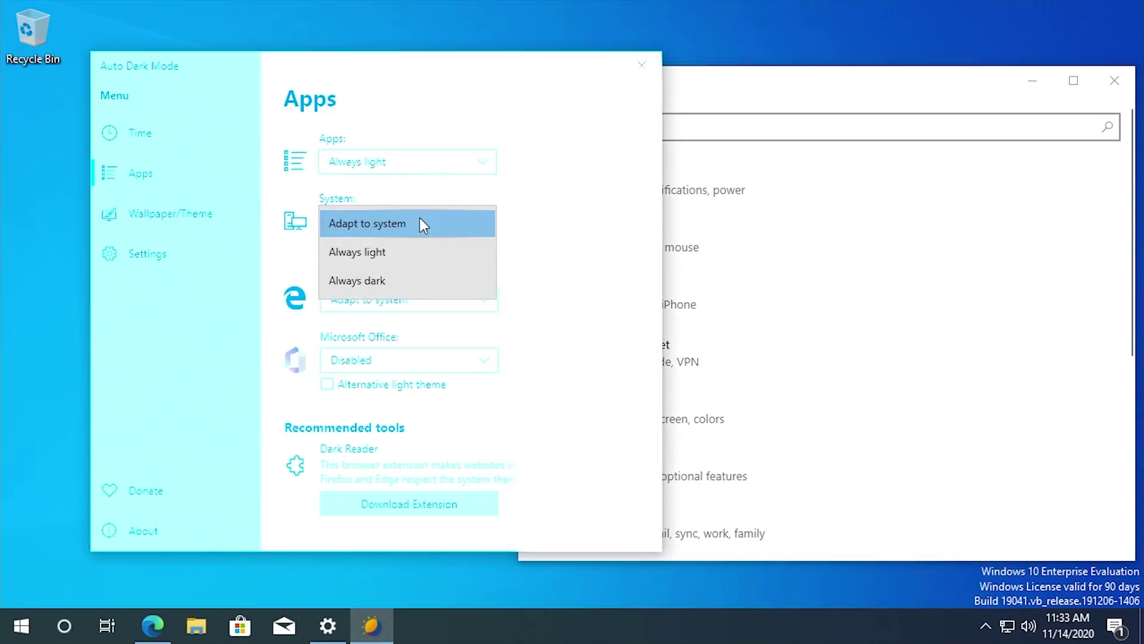
{"action": "left_click", "coordinate": [418, 257]}
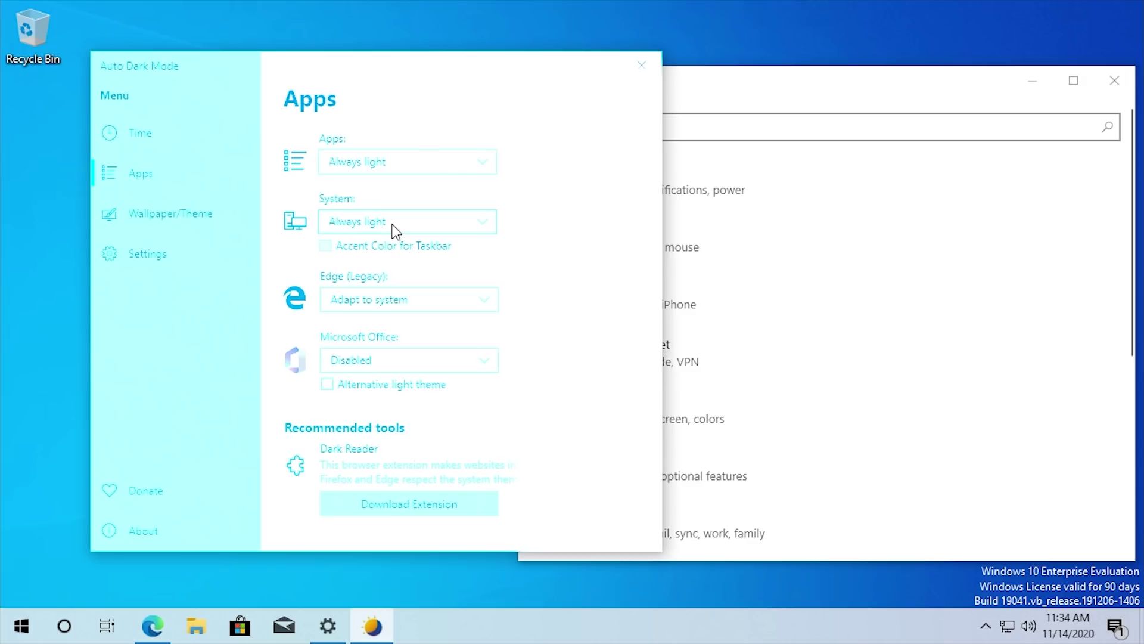
{"action": "left_click", "coordinate": [393, 230]}
{"action": "left_click", "coordinate": [379, 281]}
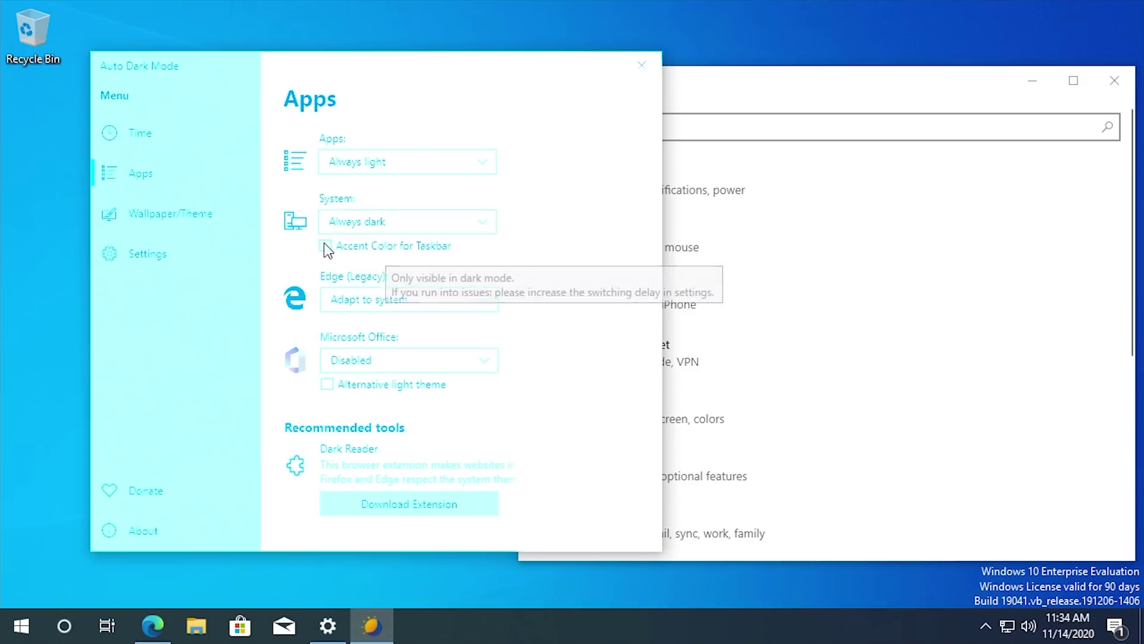
{"action": "left_click", "coordinate": [350, 161]}
{"action": "left_click", "coordinate": [441, 184]}
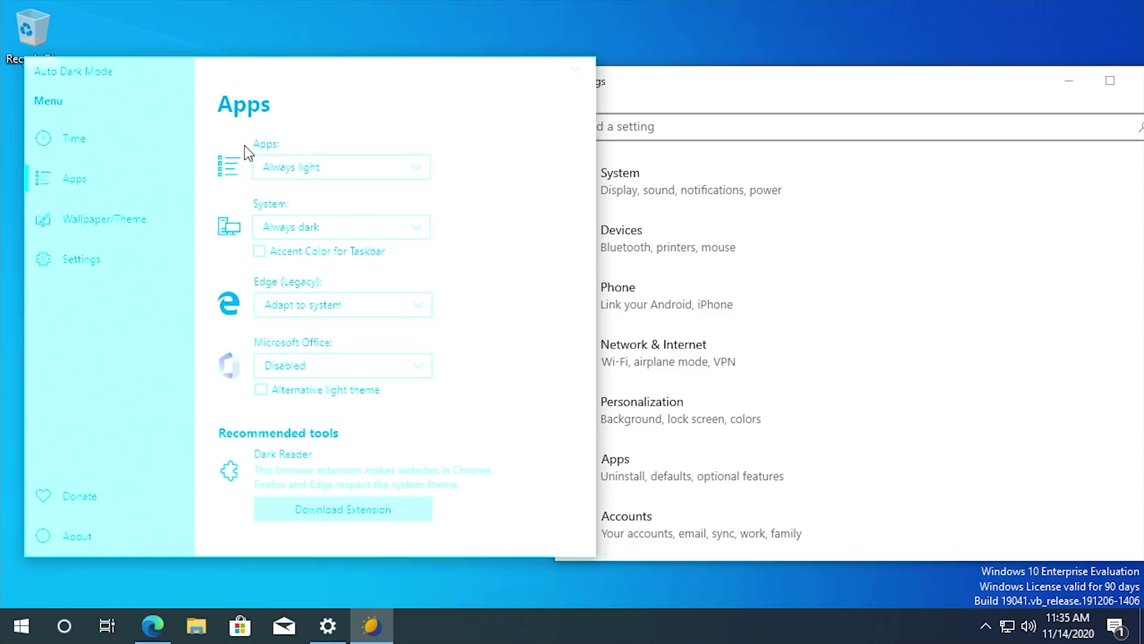
Switch the Apps theme between Adapt to system and Always light, briefly visiting the Time page
{"action": "left_click", "coordinate": [280, 167]}
{"action": "left_click", "coordinate": [282, 164]}
{"action": "left_click", "coordinate": [382, 168]}
{"action": "left_click", "coordinate": [366, 197]}
{"action": "left_click", "coordinate": [66, 146]}
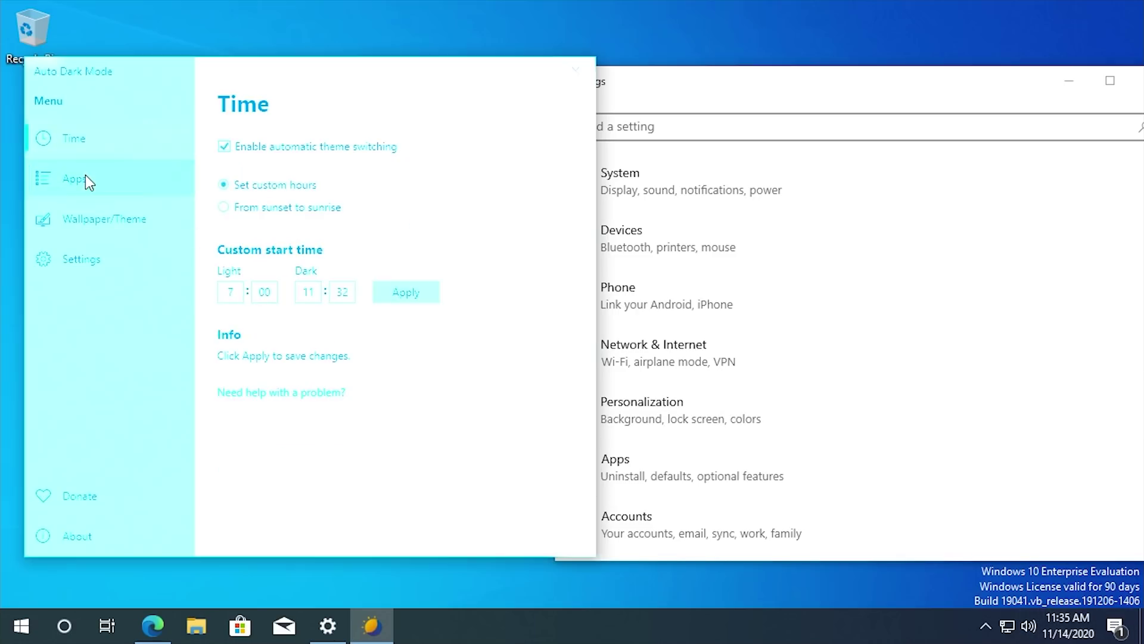
{"action": "left_click", "coordinate": [81, 178]}
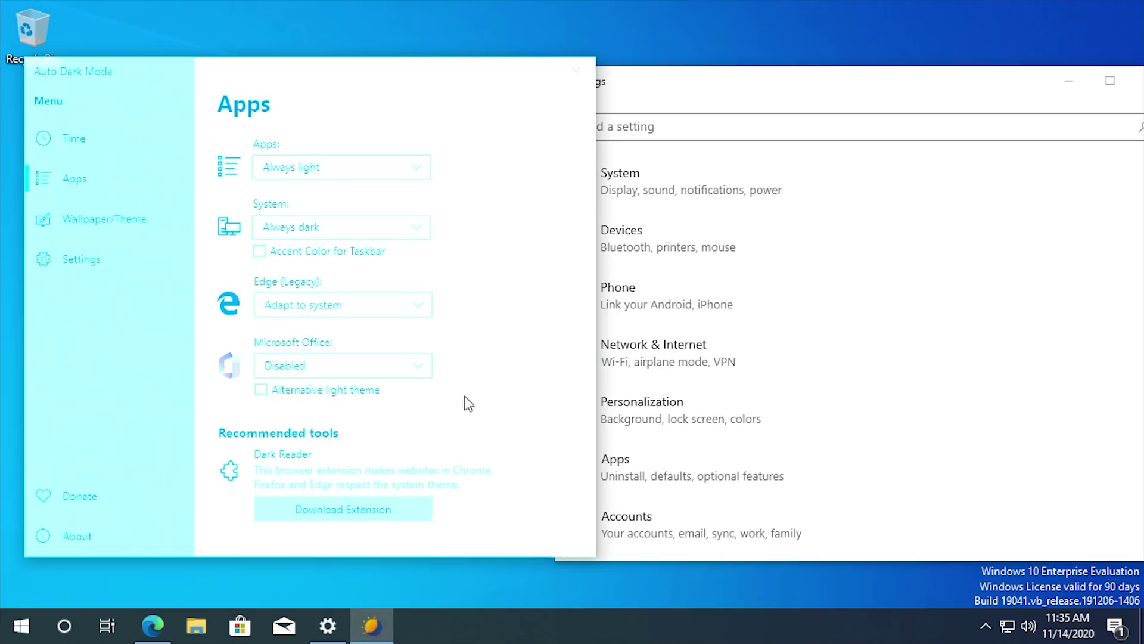
Set Apps and System to Adapt to system and tick Accent Color for Taskbar
{"action": "left_click", "coordinate": [292, 170]}
{"action": "left_click", "coordinate": [351, 171]}
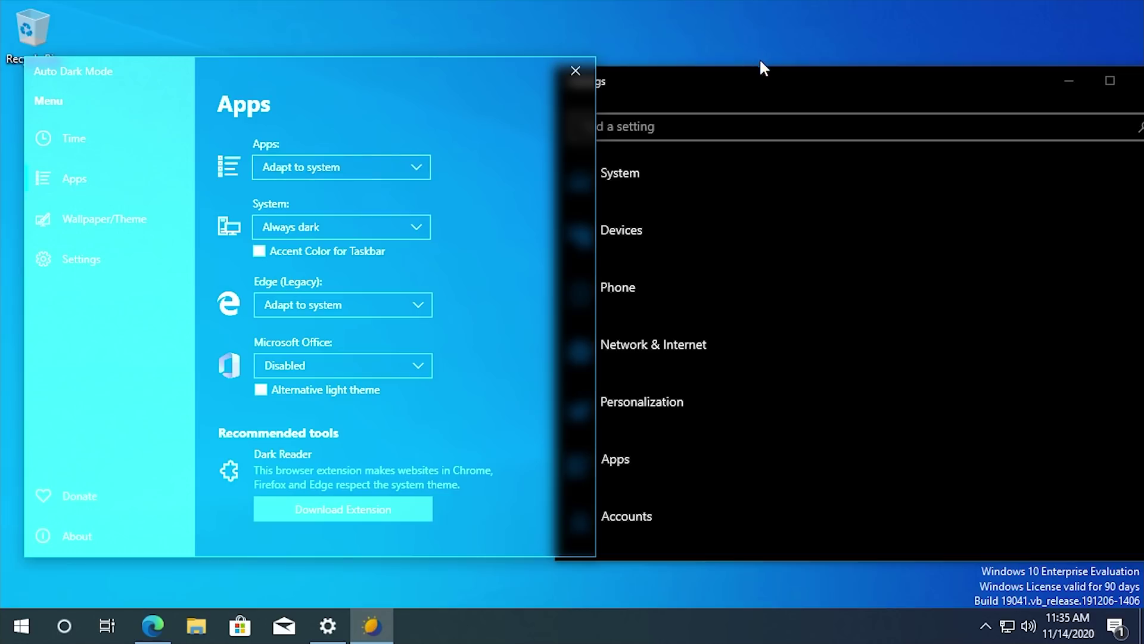
{"action": "left_click", "coordinate": [296, 231]}
{"action": "left_click", "coordinate": [337, 232]}
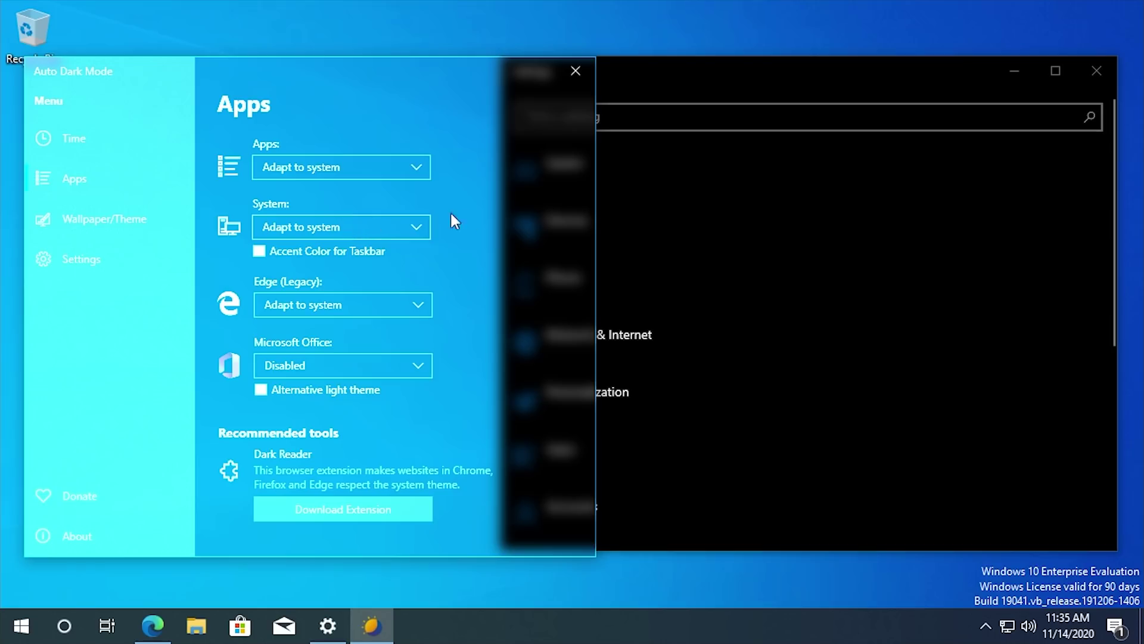
{"action": "left_click", "coordinate": [376, 251]}
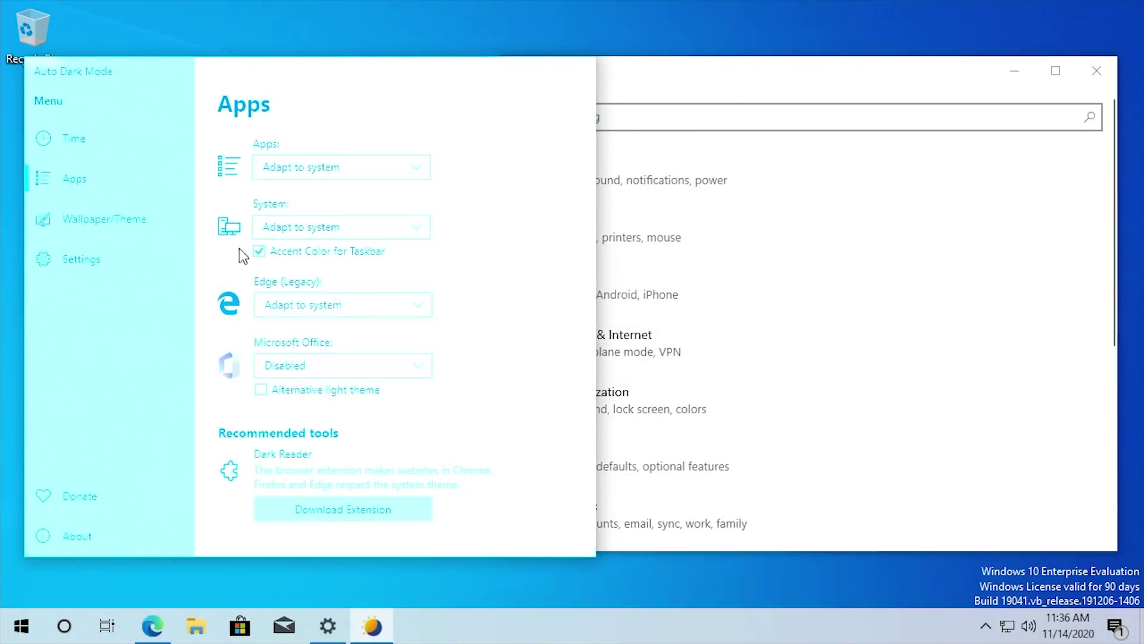
{"action": "key", "text": "super"}
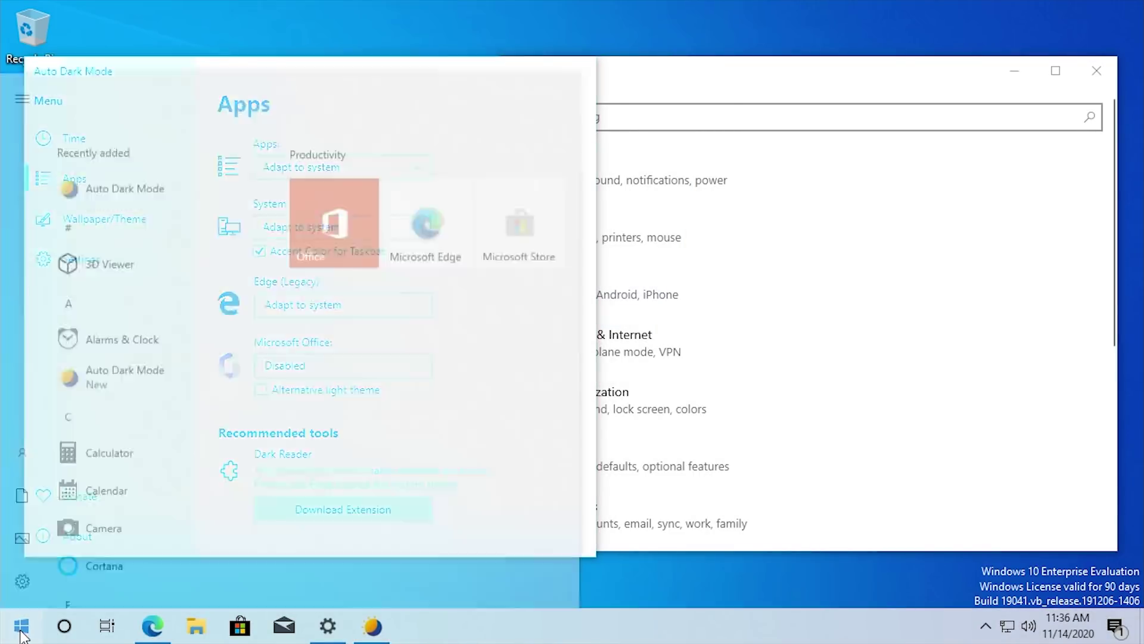
{"action": "key", "text": "super"}
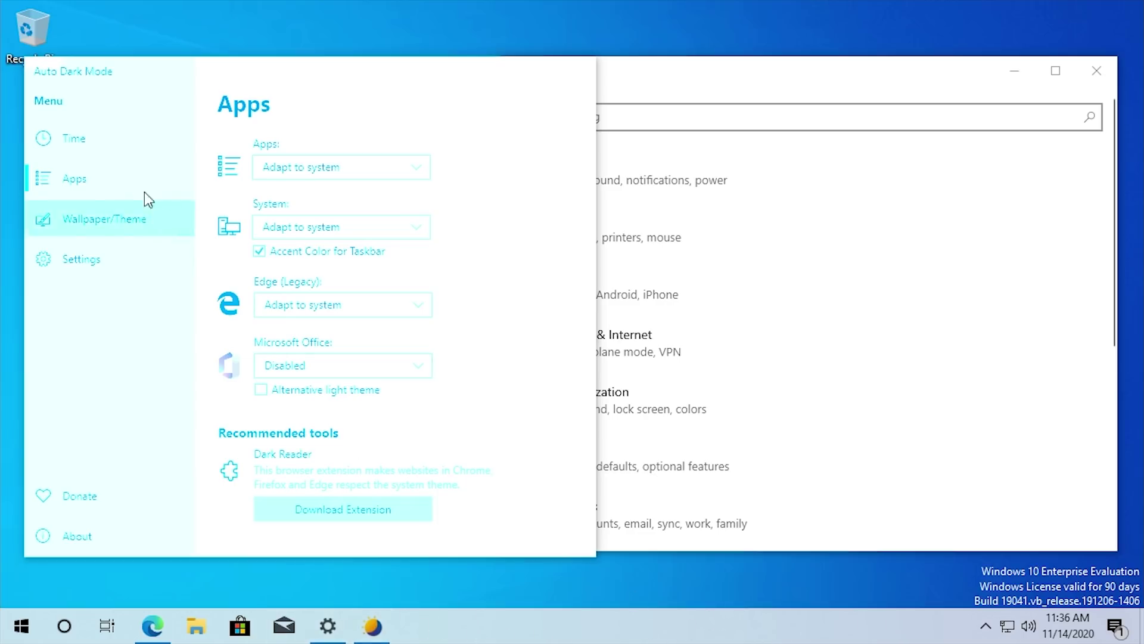
Change the Dark start minutes from 38 to 37 and apply it
{"action": "left_click", "coordinate": [114, 154]}
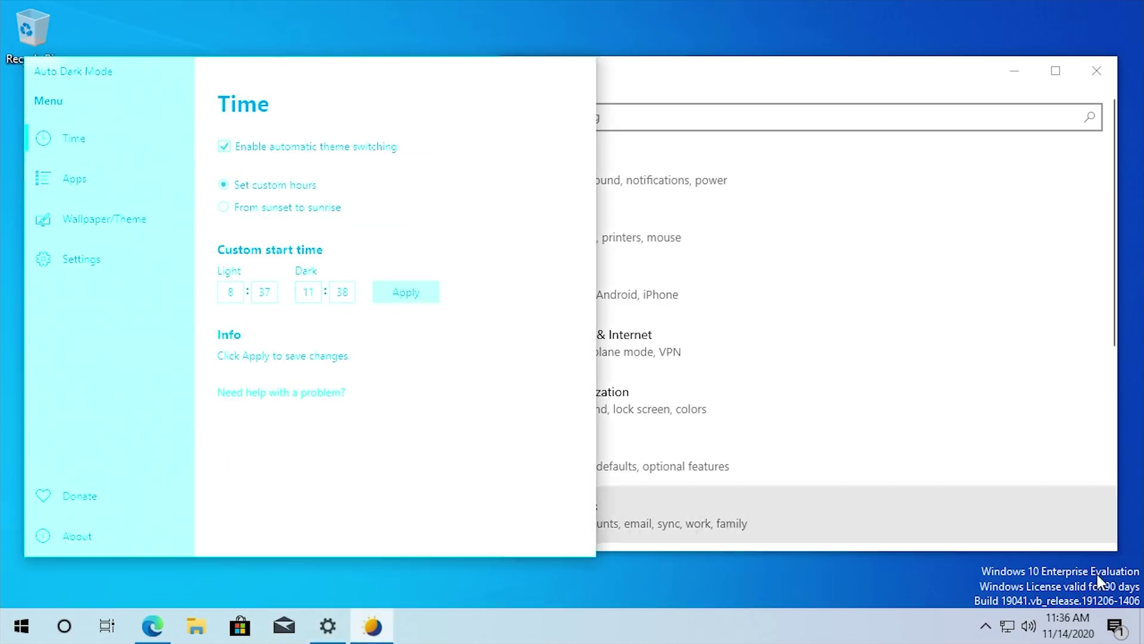
{"action": "left_click", "coordinate": [349, 296]}
{"action": "key", "text": "BackSpace"}
{"action": "key", "text": "BackSpace"}
{"action": "type", "text": "37"}
{"action": "left_click", "coordinate": [401, 292]}
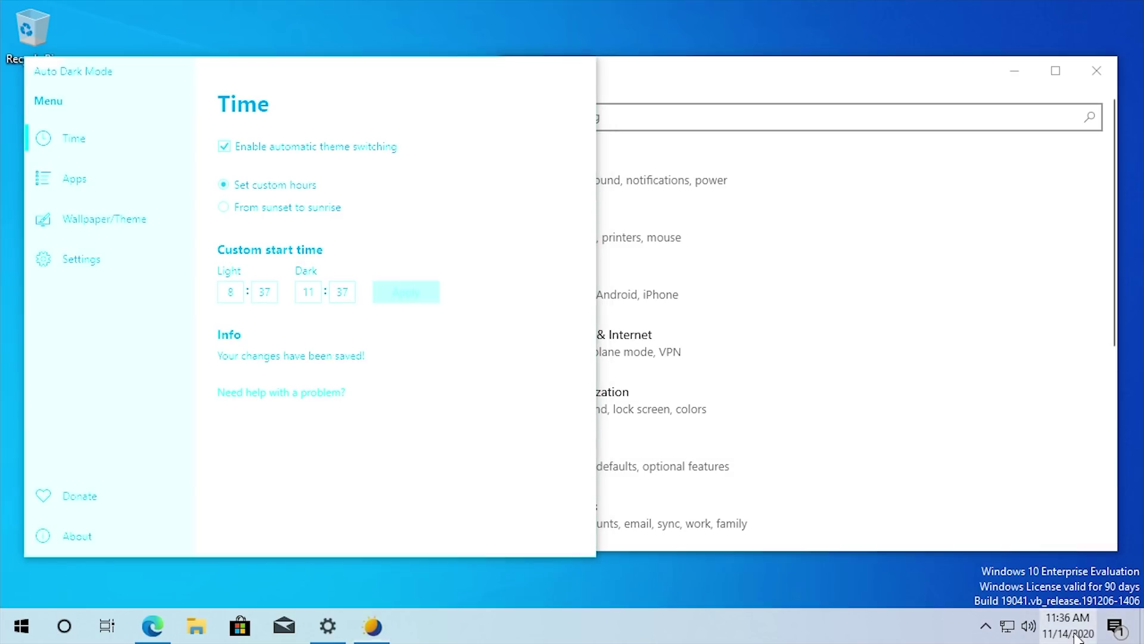
{"action": "left_click", "coordinate": [1077, 634]}
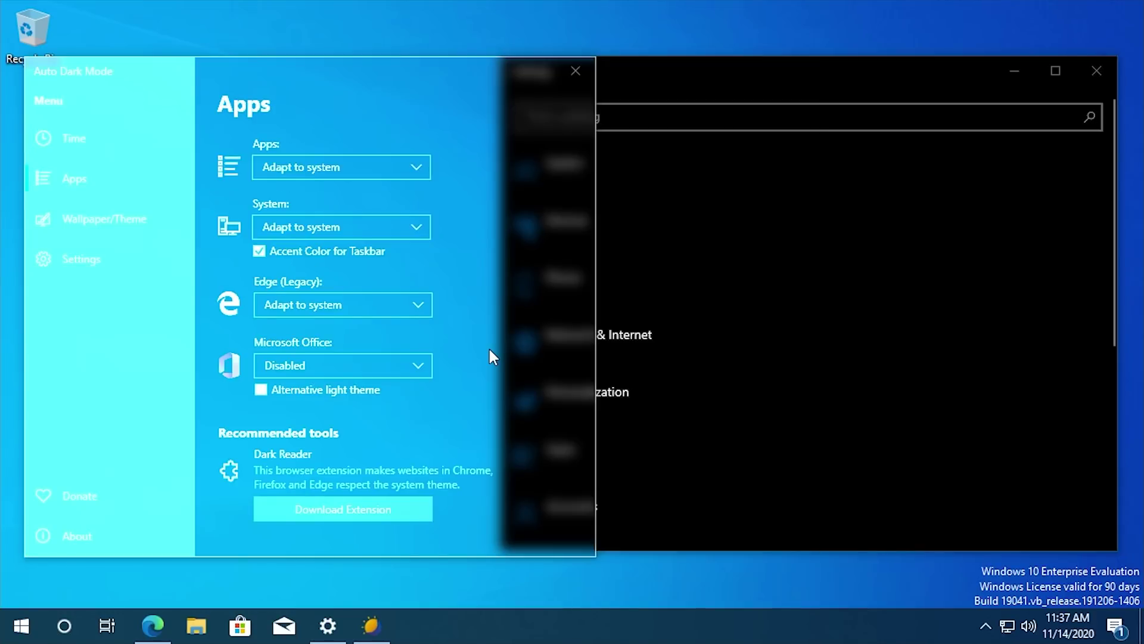
{"action": "left_click", "coordinate": [406, 320]}
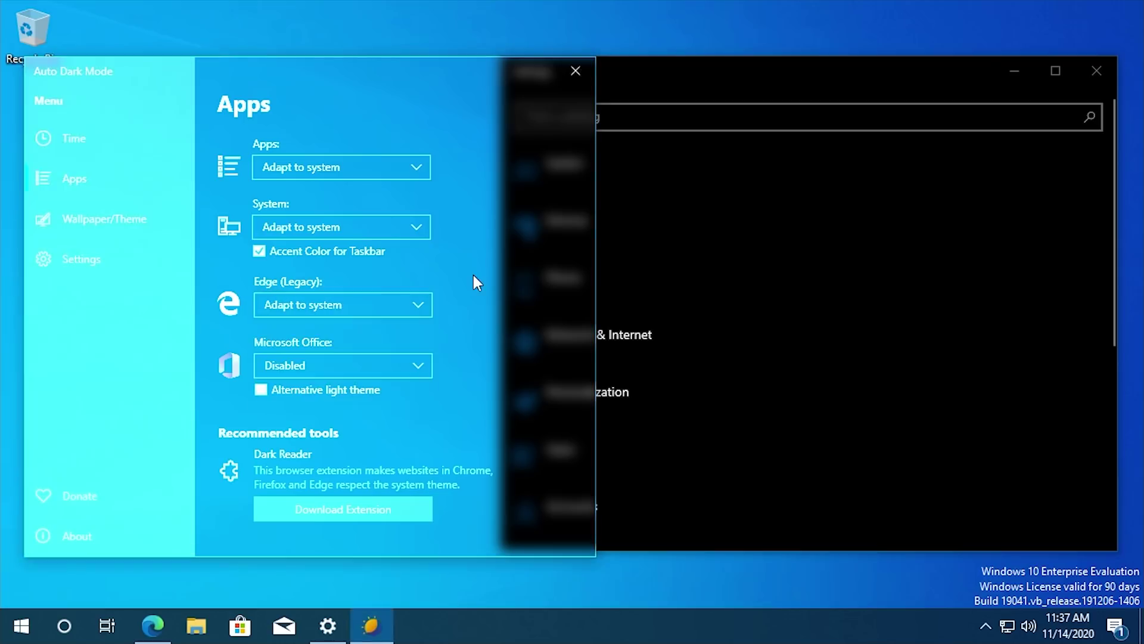
Leave Edge (Legacy) on Adapt to system and Microsoft Office on Disabled
{"action": "left_click", "coordinate": [330, 302]}
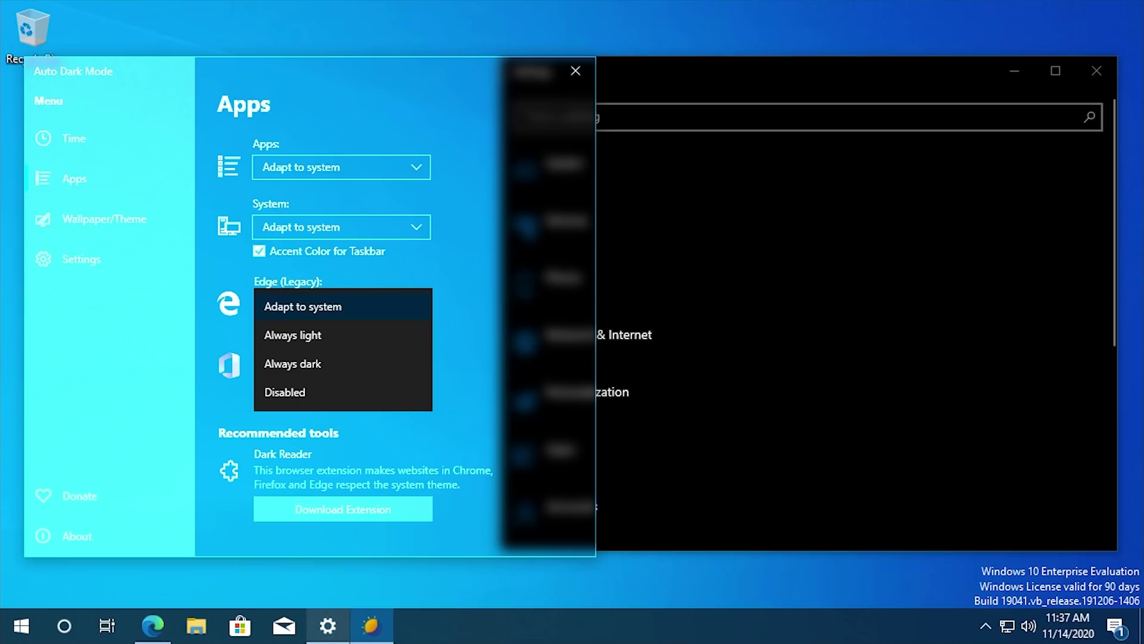
{"action": "left_click", "coordinate": [152, 626]}
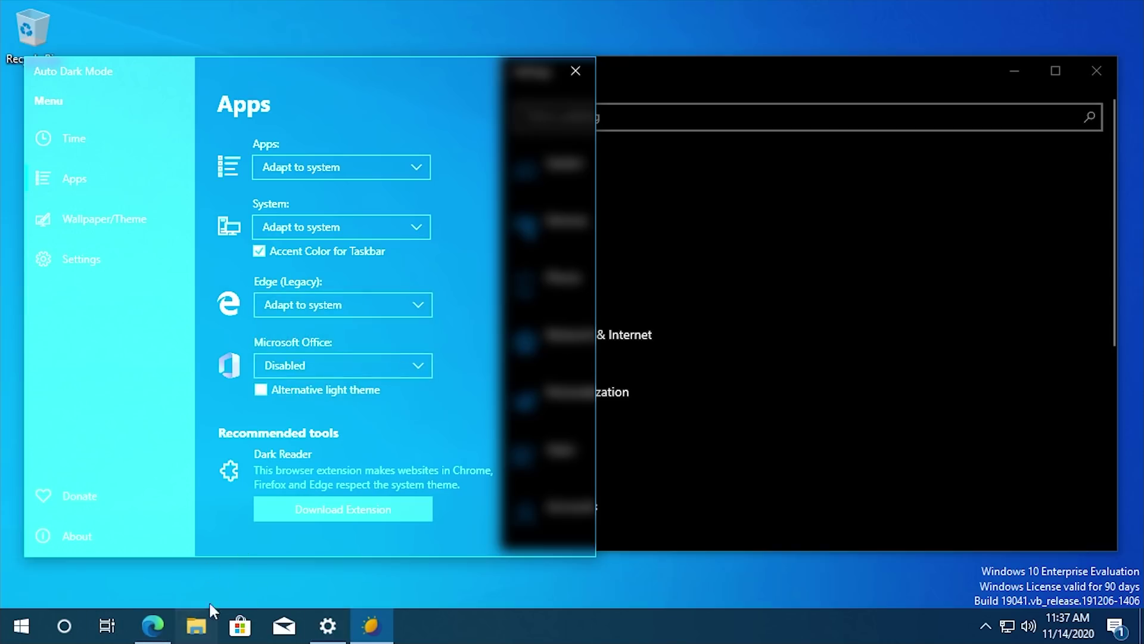
{"action": "left_click", "coordinate": [167, 623]}
{"action": "left_click", "coordinate": [167, 623]}
{"action": "left_click", "coordinate": [356, 366]}
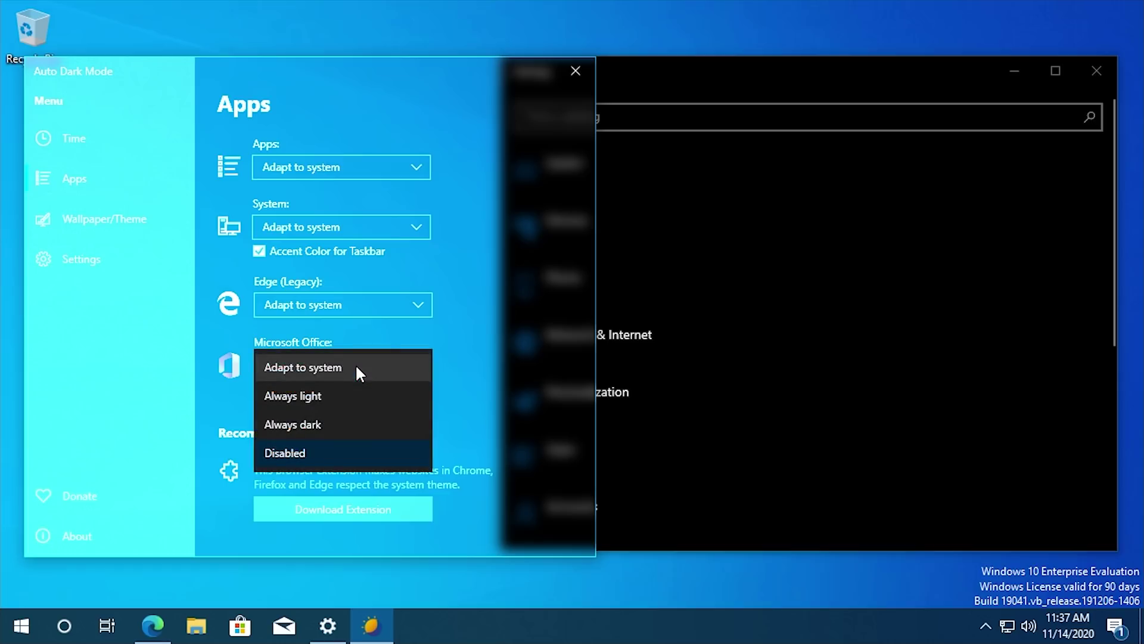
{"action": "key", "text": "Escape"}
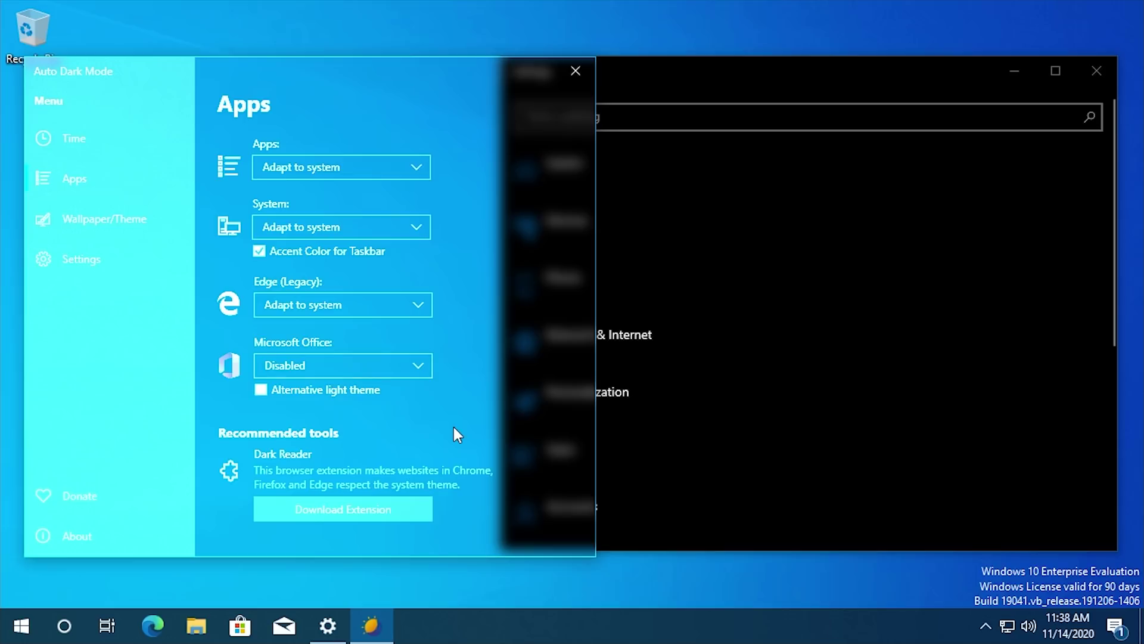
Open the Dark Reader extension's Chrome Web Store page and scroll through it
{"action": "left_click", "coordinate": [332, 513]}
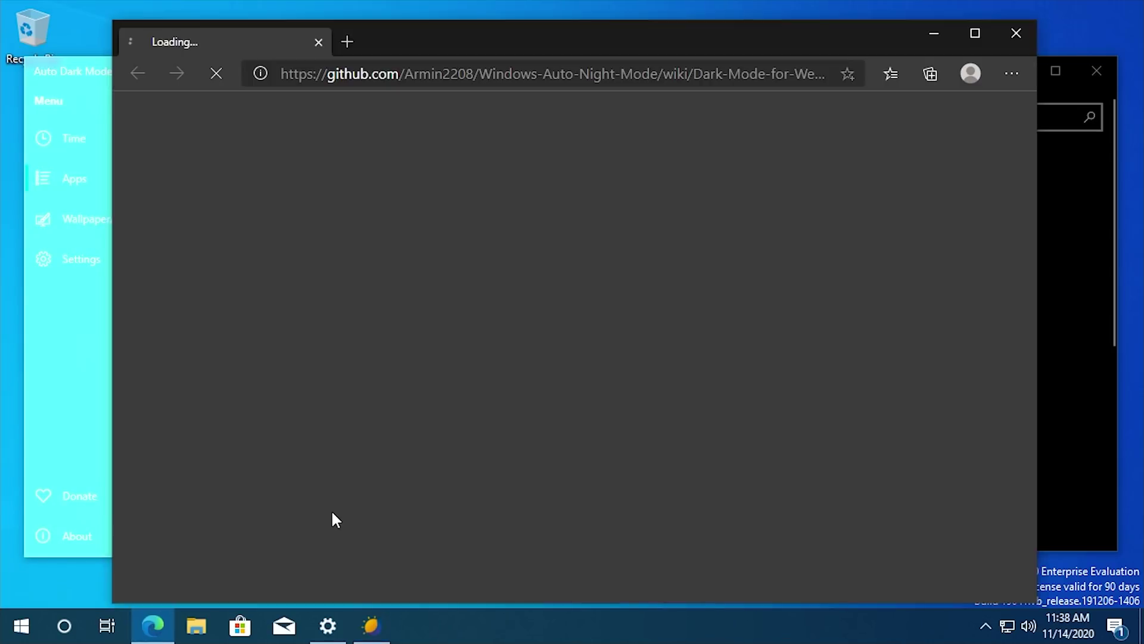
{"action": "left_click_drag", "start_coordinate": [442, 40], "coordinate": [543, 19]}
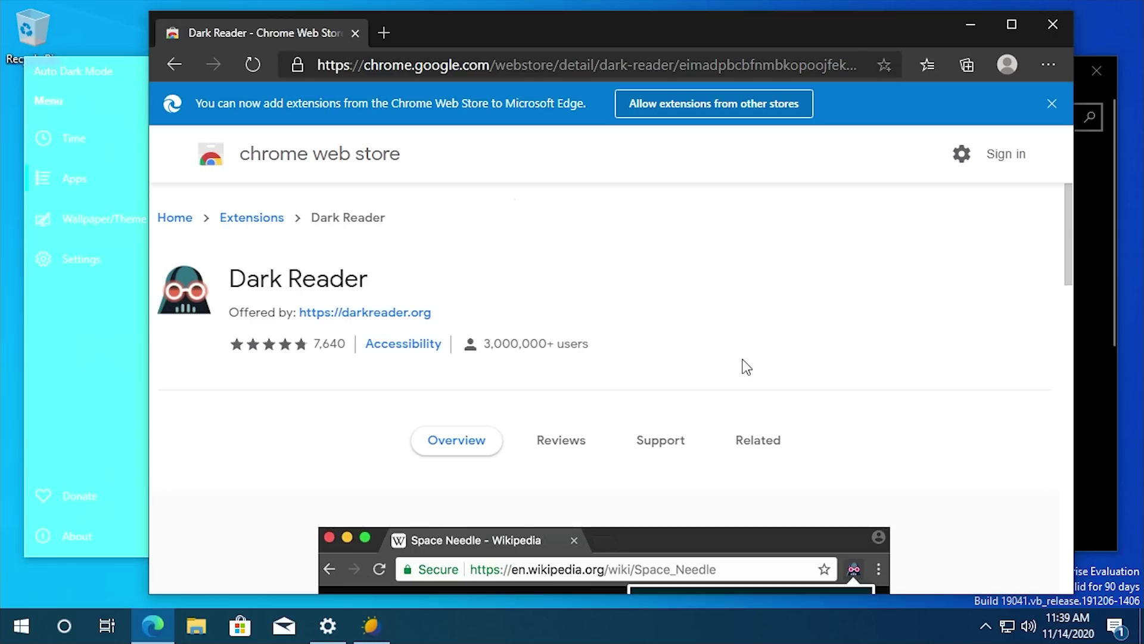
{"action": "scroll", "coordinate": [743, 360], "scroll_direction": "down", "scroll_amount": 5}
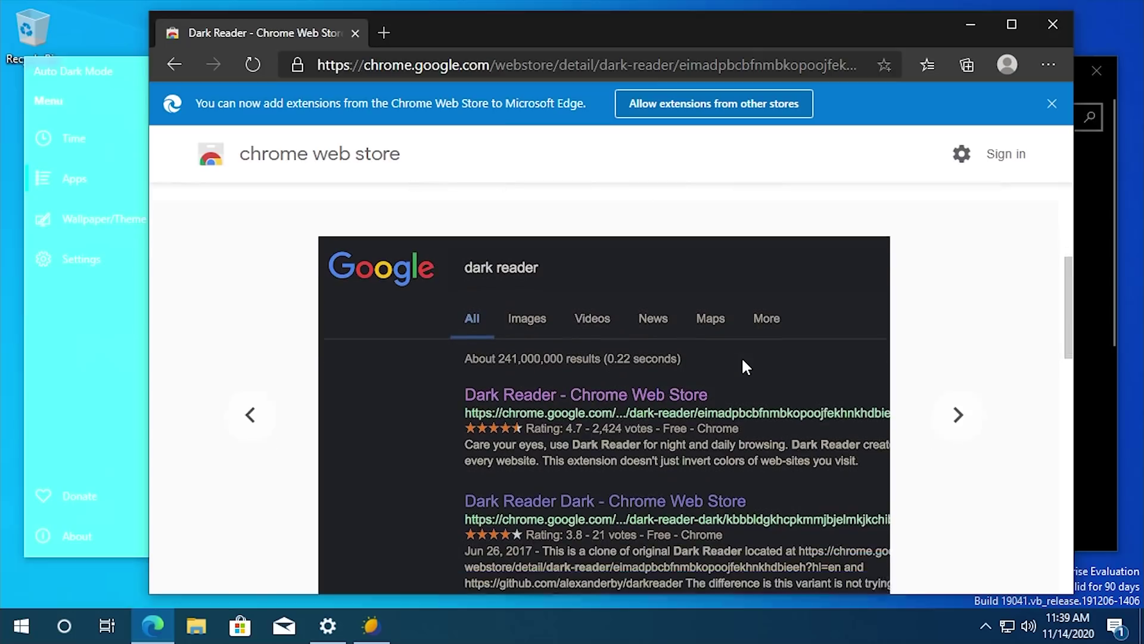
{"action": "scroll", "coordinate": [741, 356], "scroll_direction": "down", "scroll_amount": 1}
{"action": "scroll", "coordinate": [741, 356], "scroll_direction": "up", "scroll_amount": 1}
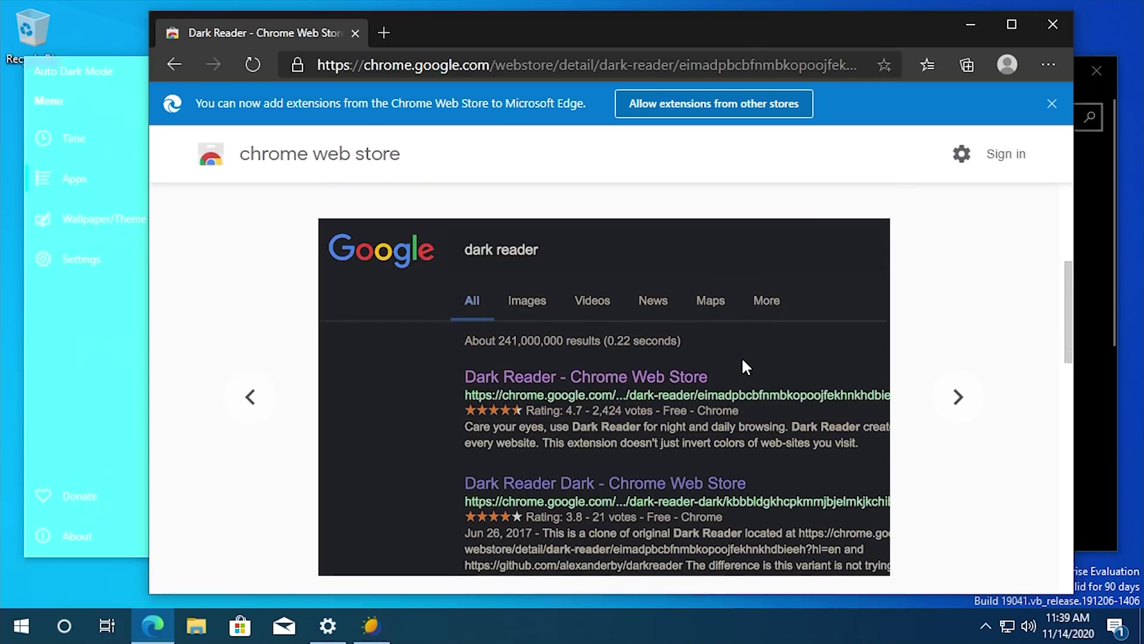
{"action": "scroll", "coordinate": [741, 357], "scroll_direction": "down", "scroll_amount": 1}
{"action": "scroll", "coordinate": [741, 357], "scroll_direction": "up", "scroll_amount": 1}
Browse the Dark Reader screenshot gallery, then return to the top of the store page
{"action": "left_click", "coordinate": [255, 398]}
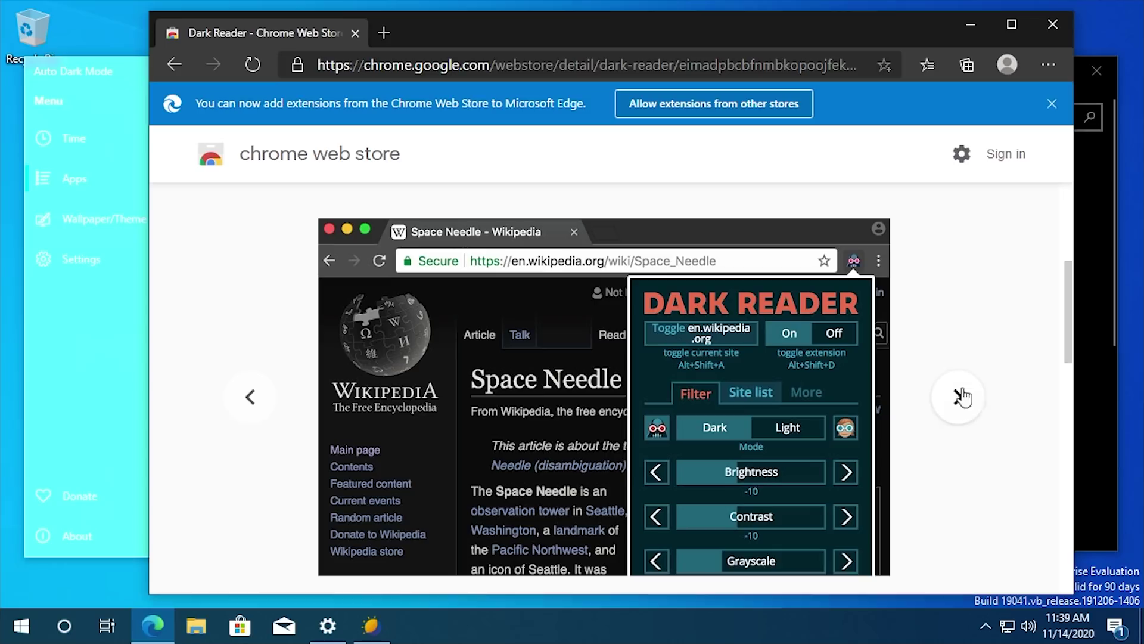
{"action": "left_click", "coordinate": [957, 399]}
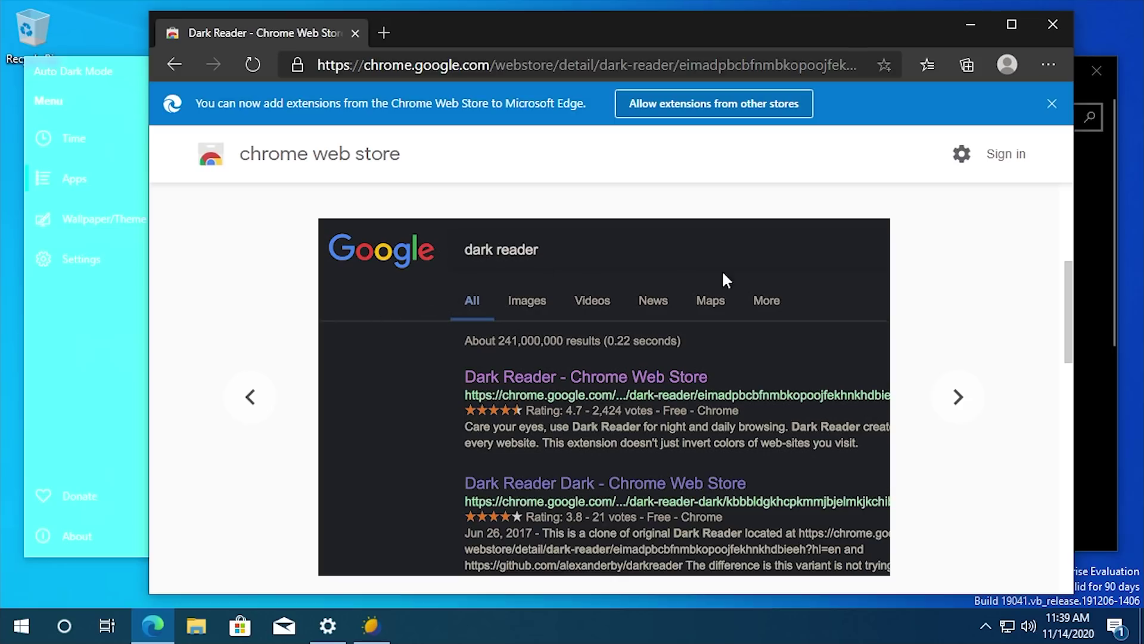
{"action": "left_click", "coordinate": [268, 398]}
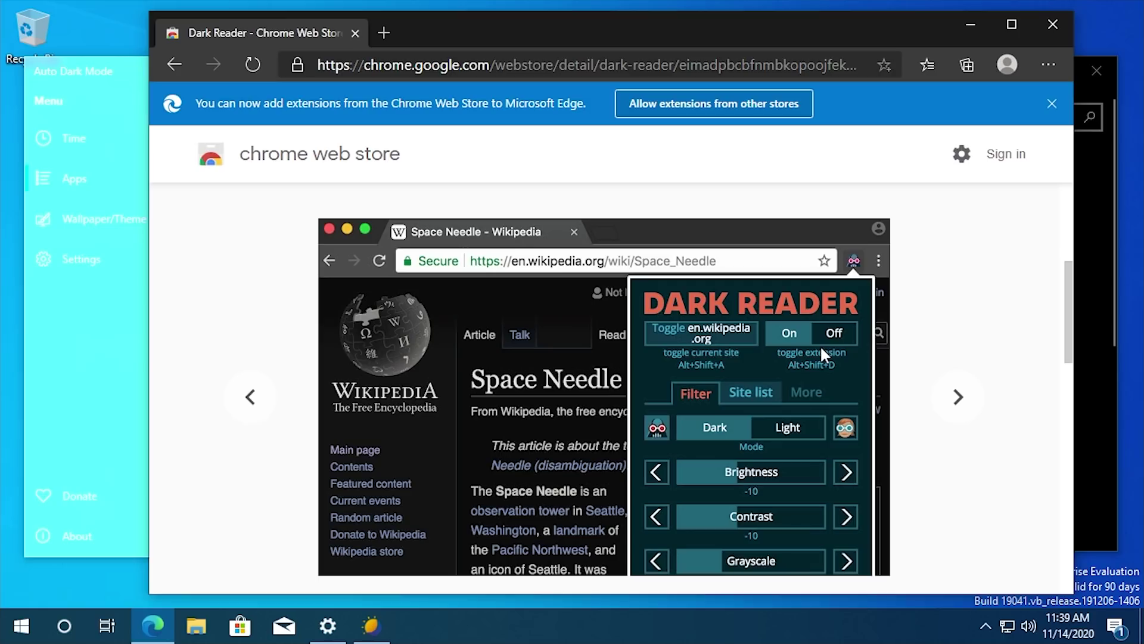
{"action": "left_click_drag", "start_coordinate": [102, 74], "coordinate": [134, 98]}
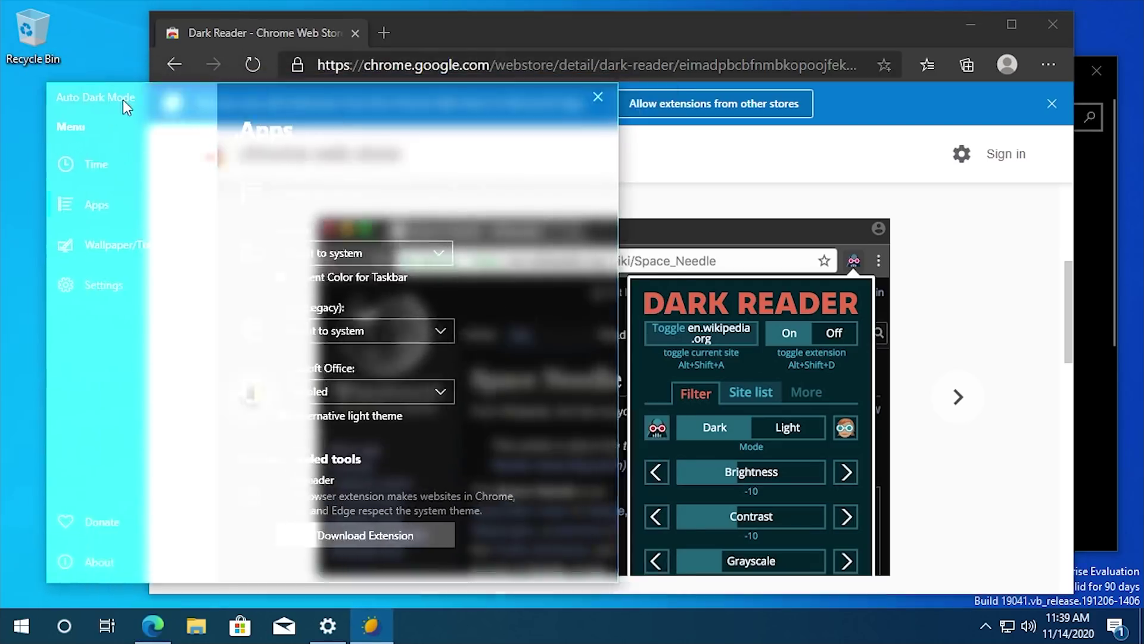
{"action": "left_click", "coordinate": [556, 37]}
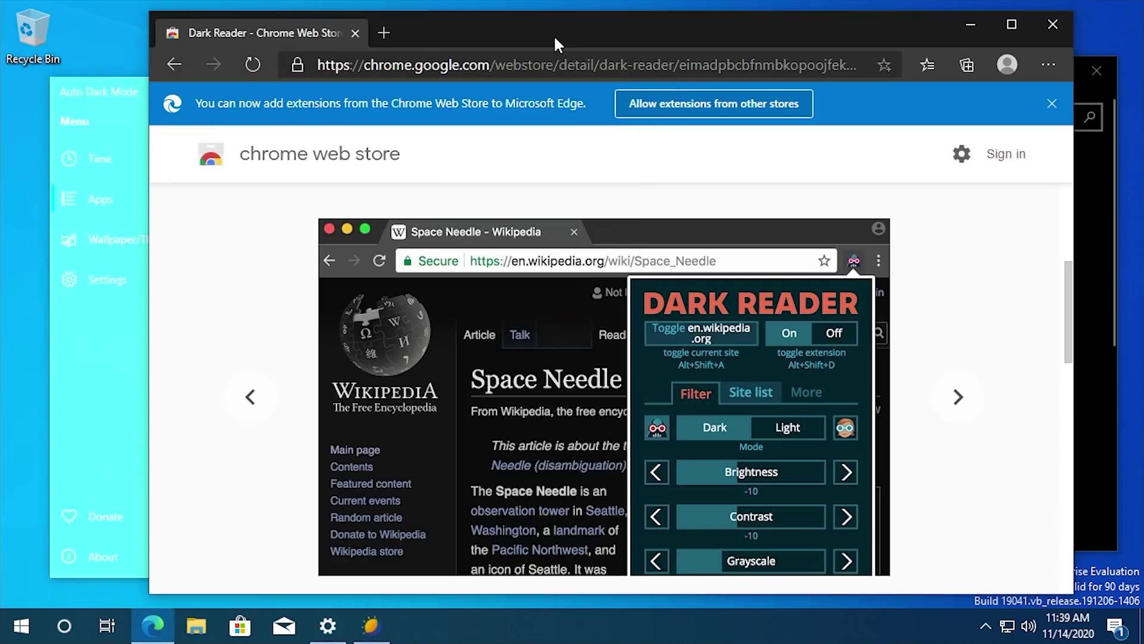
{"action": "scroll", "coordinate": [324, 334], "scroll_direction": "up", "scroll_amount": 5}
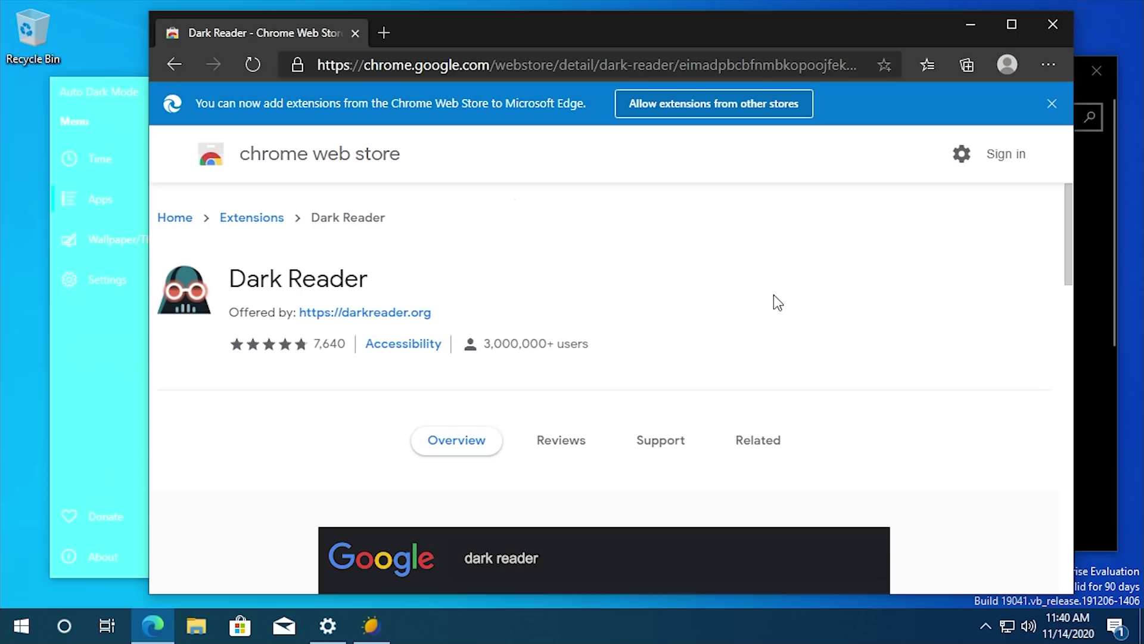
Close the browser and show Auto Dark Mode's Wallpaper/Theme page
{"action": "left_click", "coordinate": [1051, 34]}
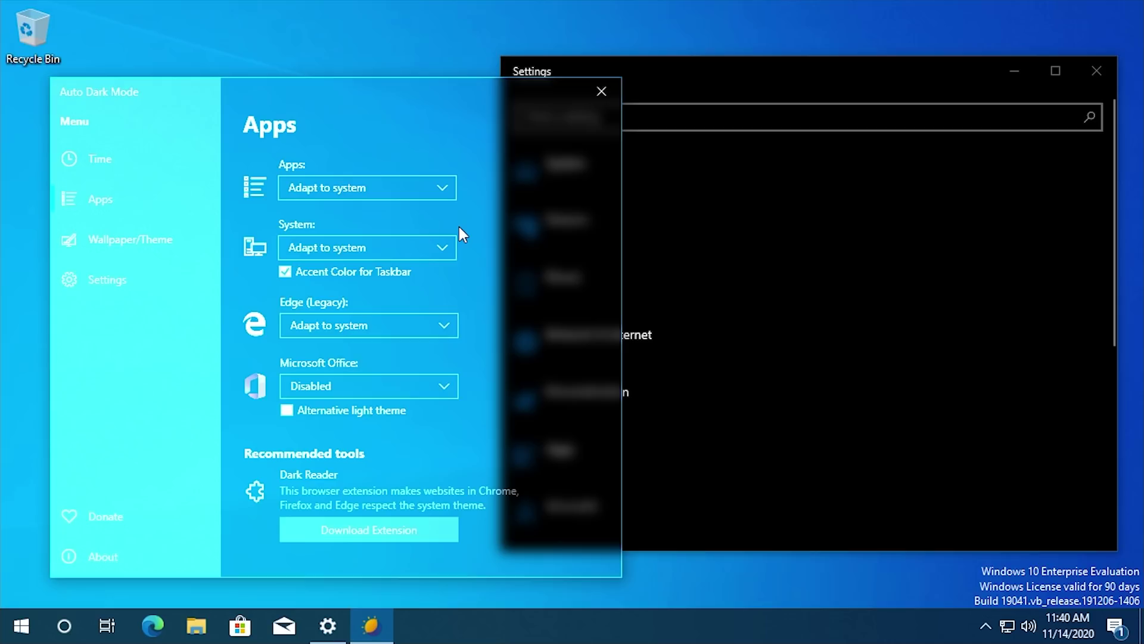
{"action": "left_click", "coordinate": [160, 241]}
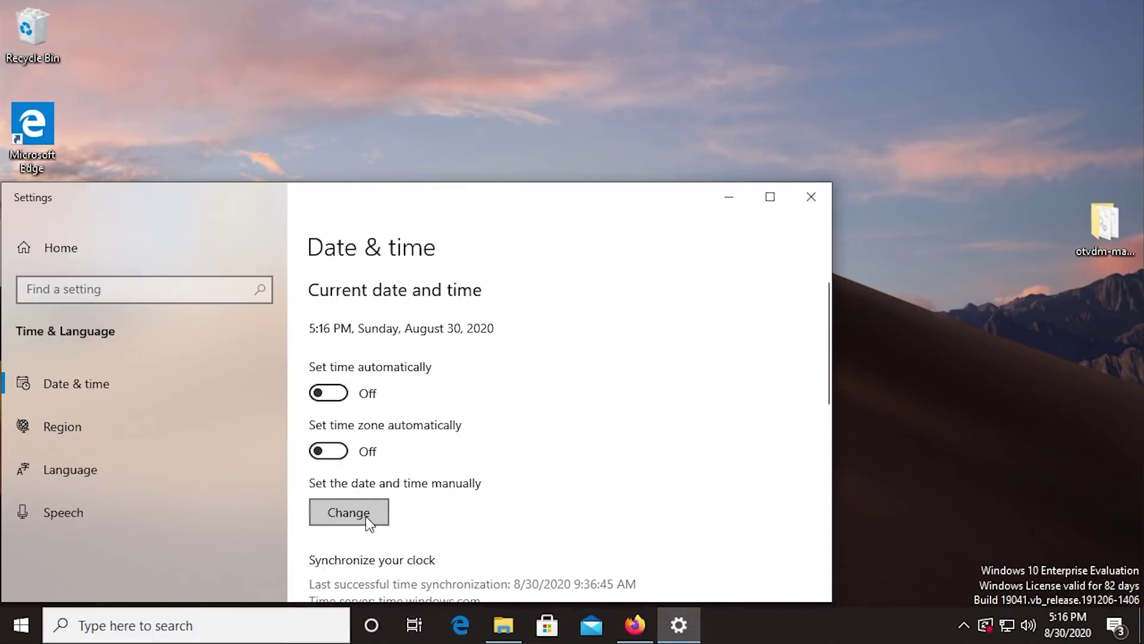
Change the Windows clock's hour to 10 so it reads 10:16 PM, then close Settings
{"action": "left_click", "coordinate": [367, 517]}
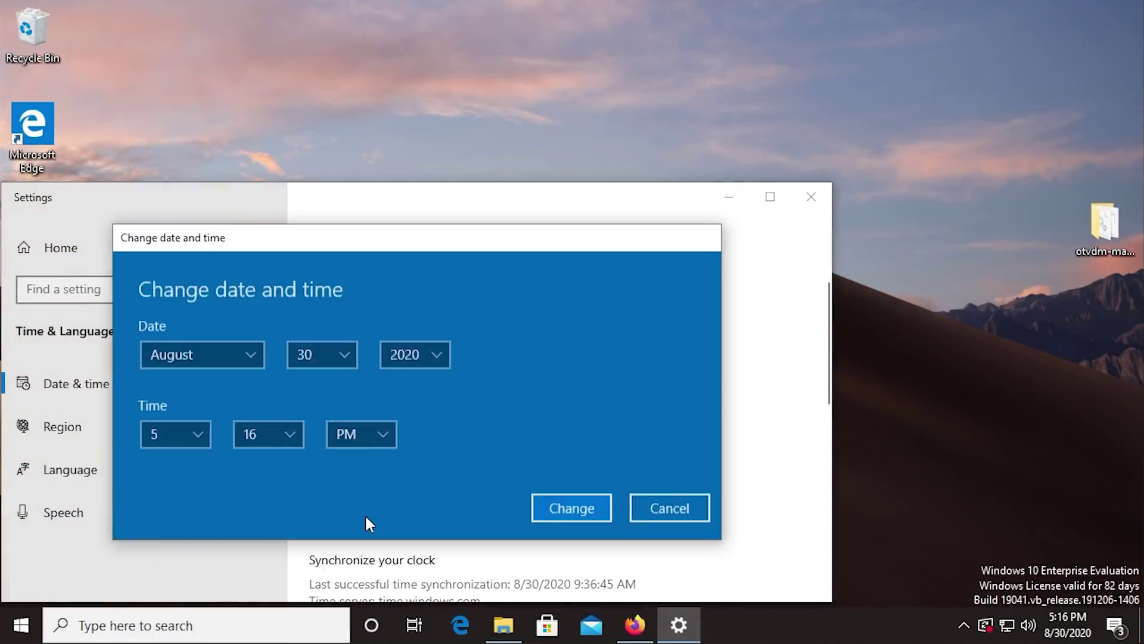
{"action": "left_click", "coordinate": [197, 429]}
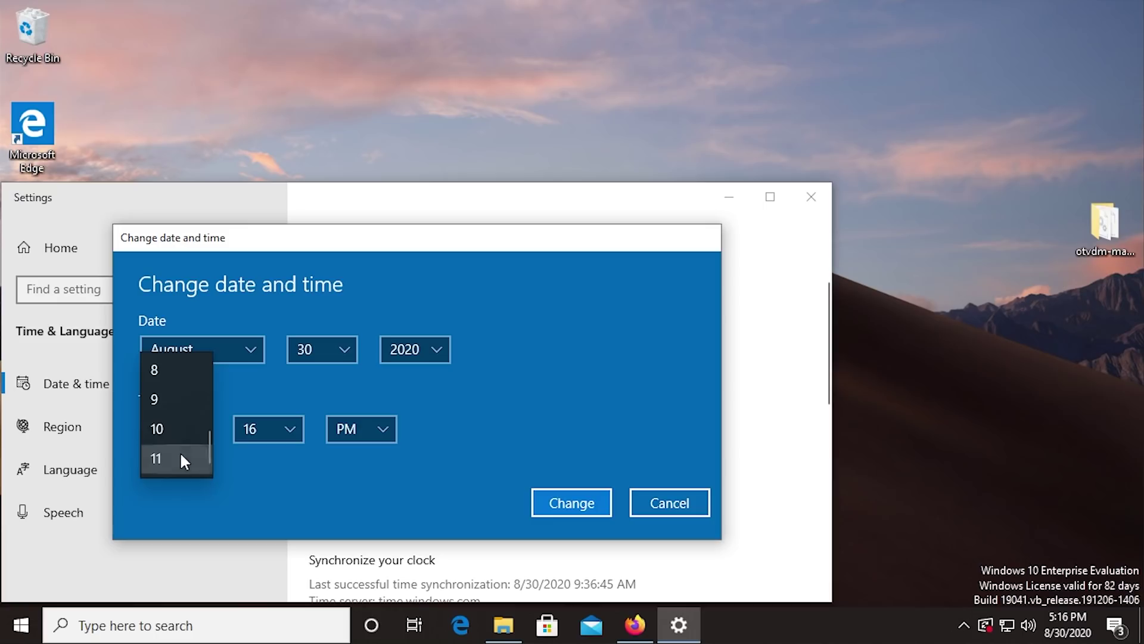
{"action": "left_click", "coordinate": [168, 423]}
{"action": "left_click", "coordinate": [576, 506]}
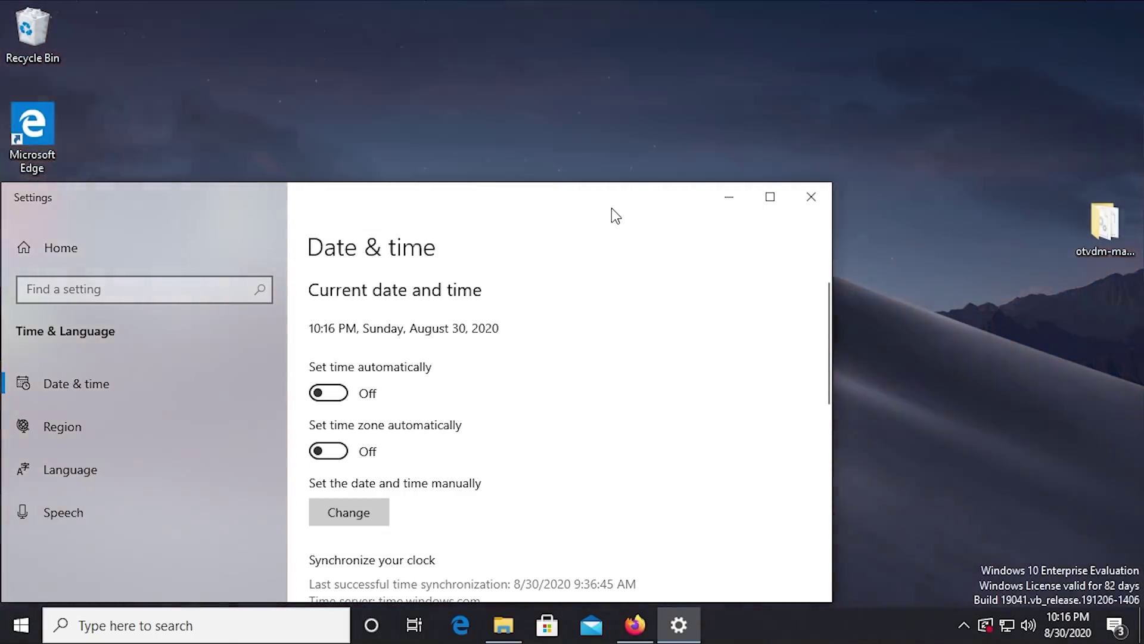
{"action": "left_click_drag", "start_coordinate": [655, 182], "coordinate": [582, 227]}
{"action": "left_click", "coordinate": [835, 230]}
Switch Select mode to Windows Theme (more features) and open the Windows theme settings
{"action": "left_click", "coordinate": [961, 622]}
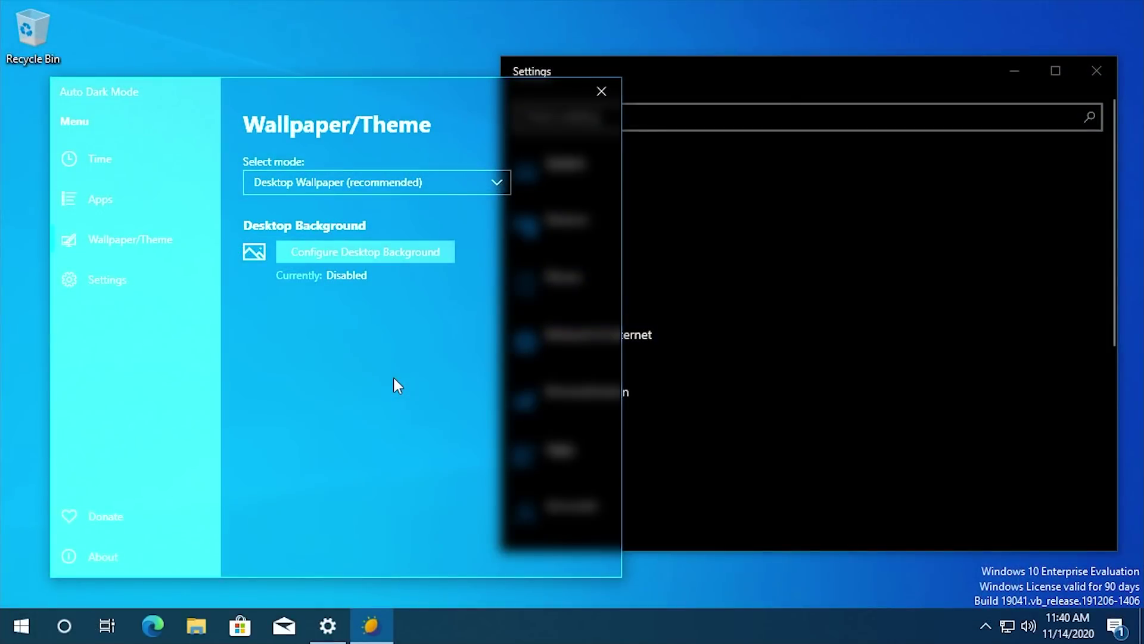
{"action": "left_click", "coordinate": [352, 256]}
{"action": "left_click", "coordinate": [351, 188]}
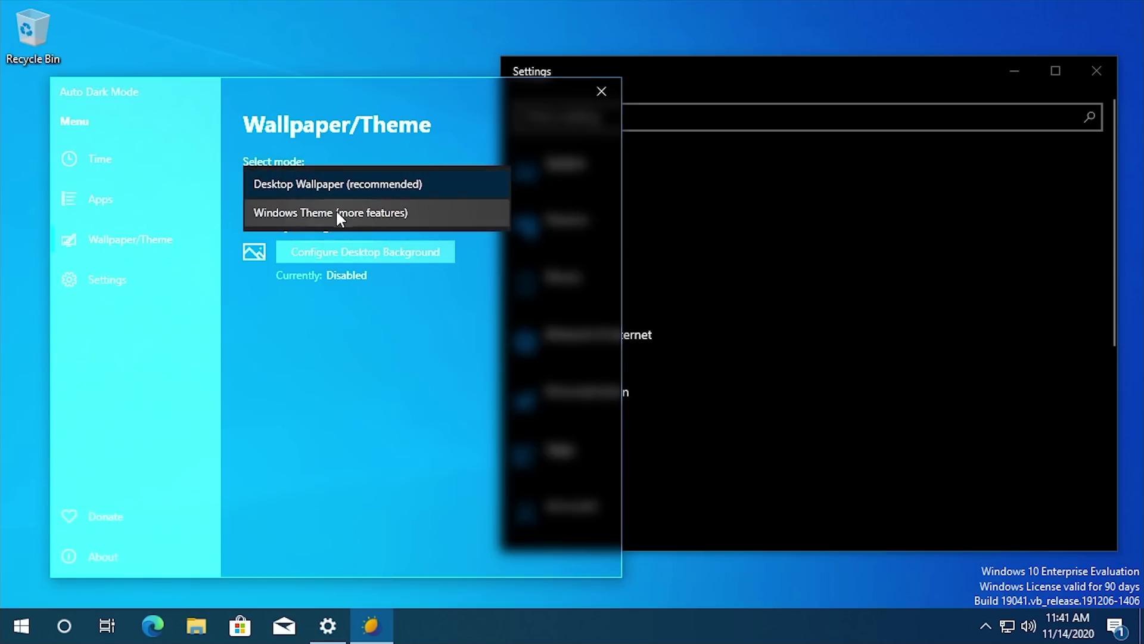
{"action": "left_click", "coordinate": [337, 214]}
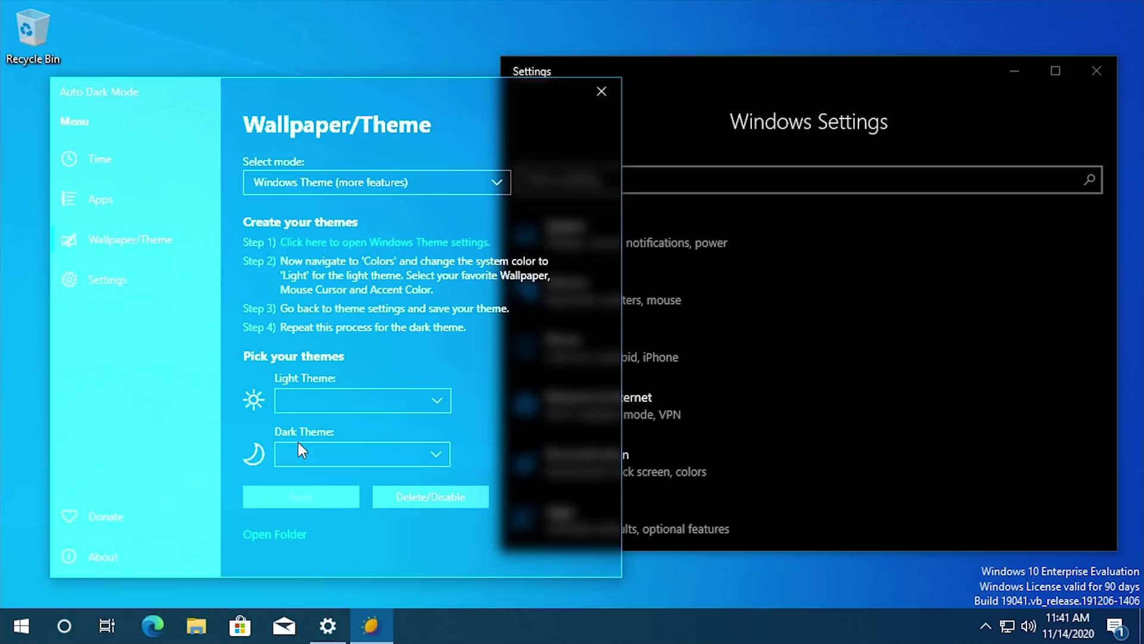
{"action": "left_click", "coordinate": [349, 244]}
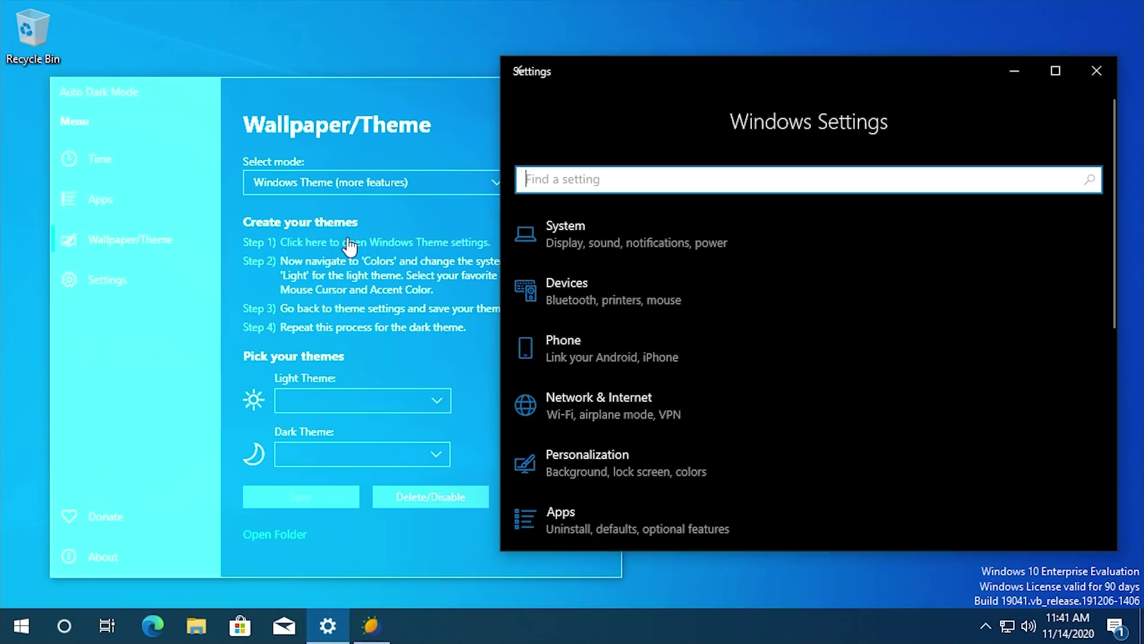
{"action": "left_click_drag", "start_coordinate": [749, 87], "coordinate": [620, 42]}
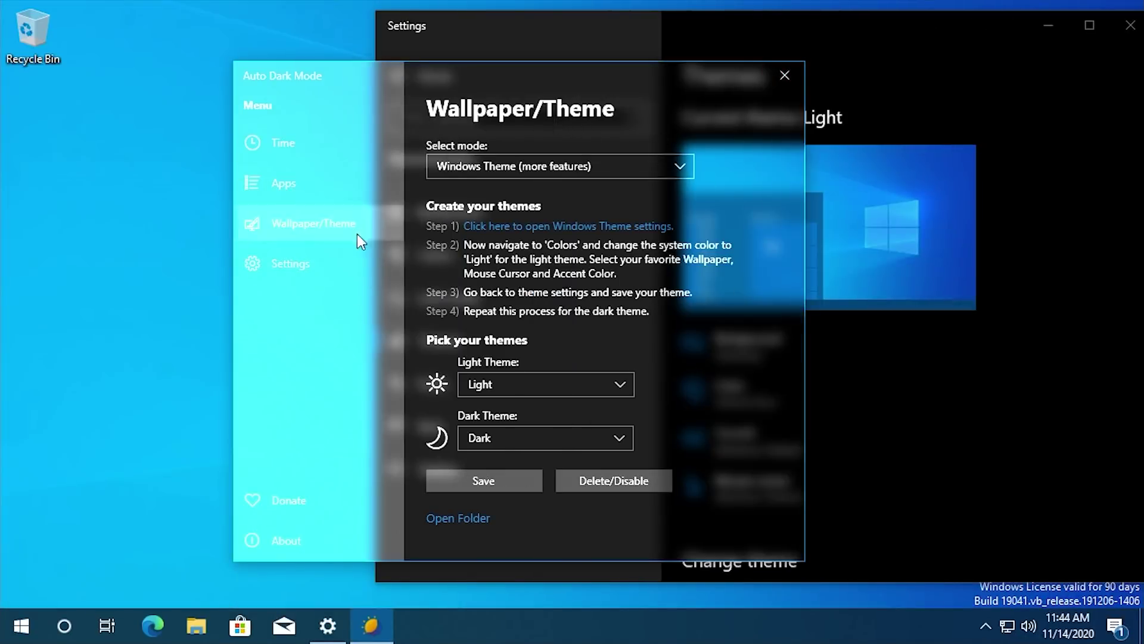
Go back and forth between the Settings and Time pages, leaving the 12 hour clock off
{"action": "left_click", "coordinate": [327, 263]}
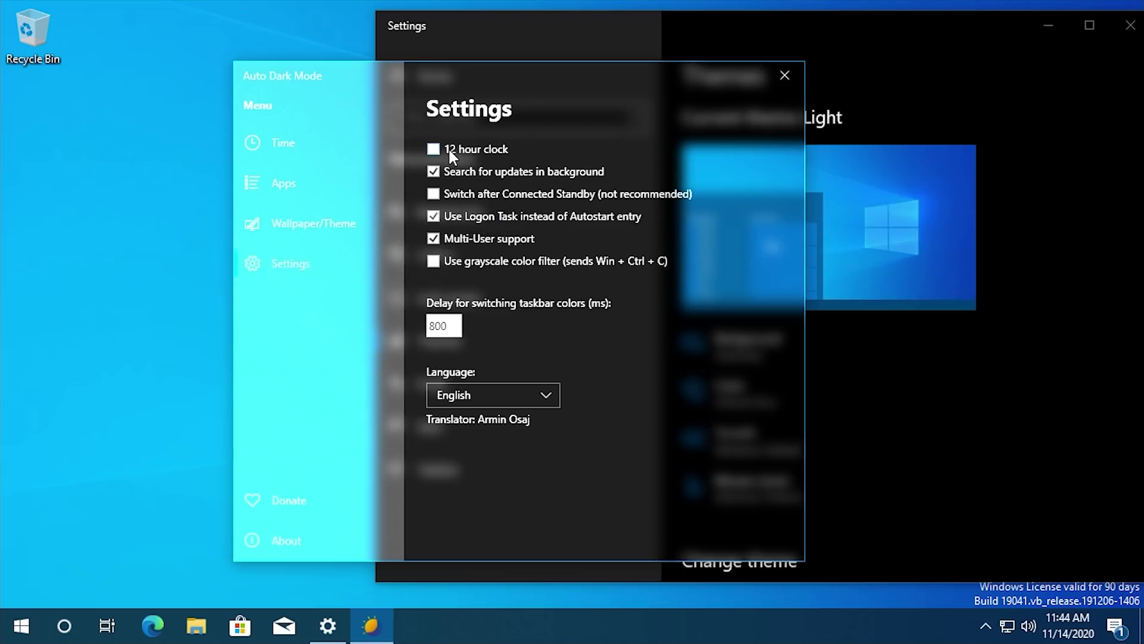
{"action": "left_click", "coordinate": [351, 140]}
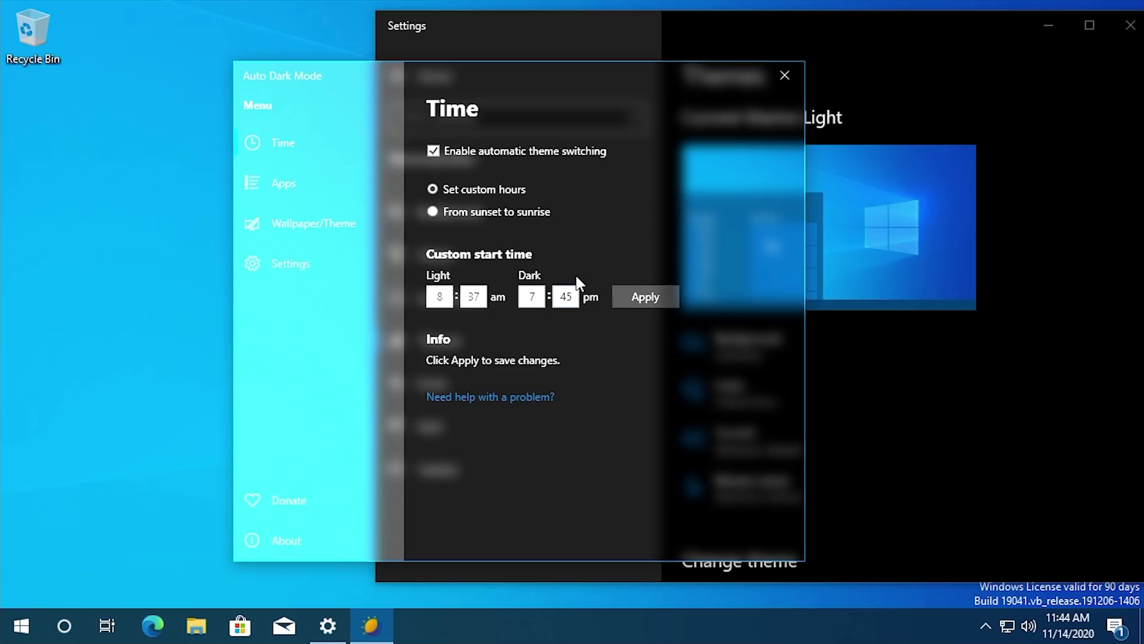
{"action": "left_click", "coordinate": [337, 275]}
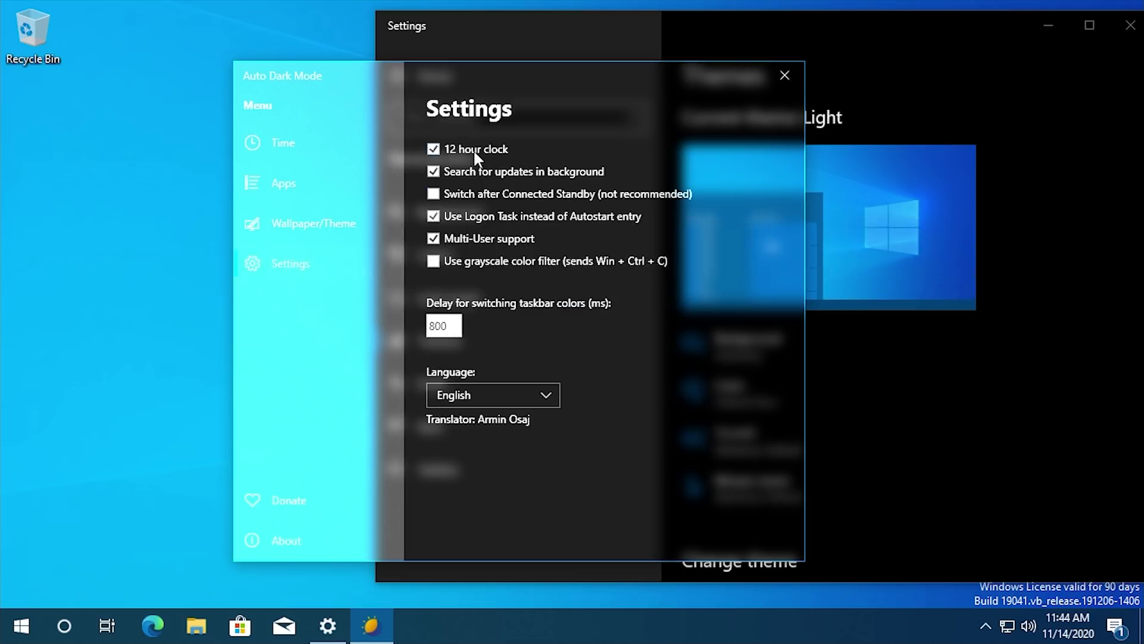
{"action": "left_click", "coordinate": [277, 151]}
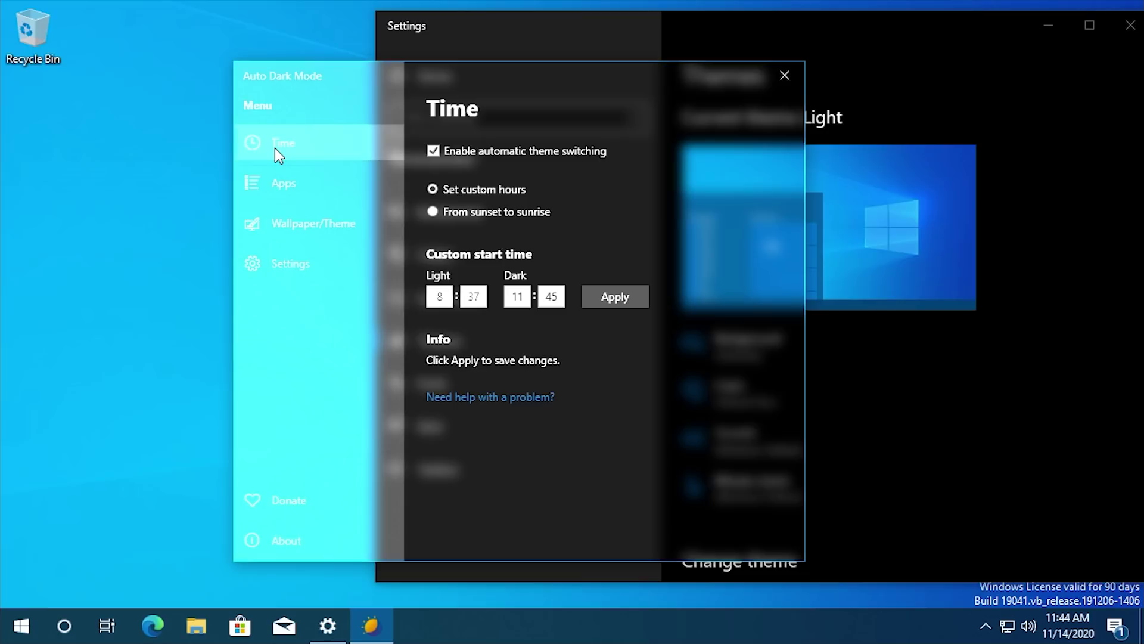
{"action": "left_click", "coordinate": [298, 261]}
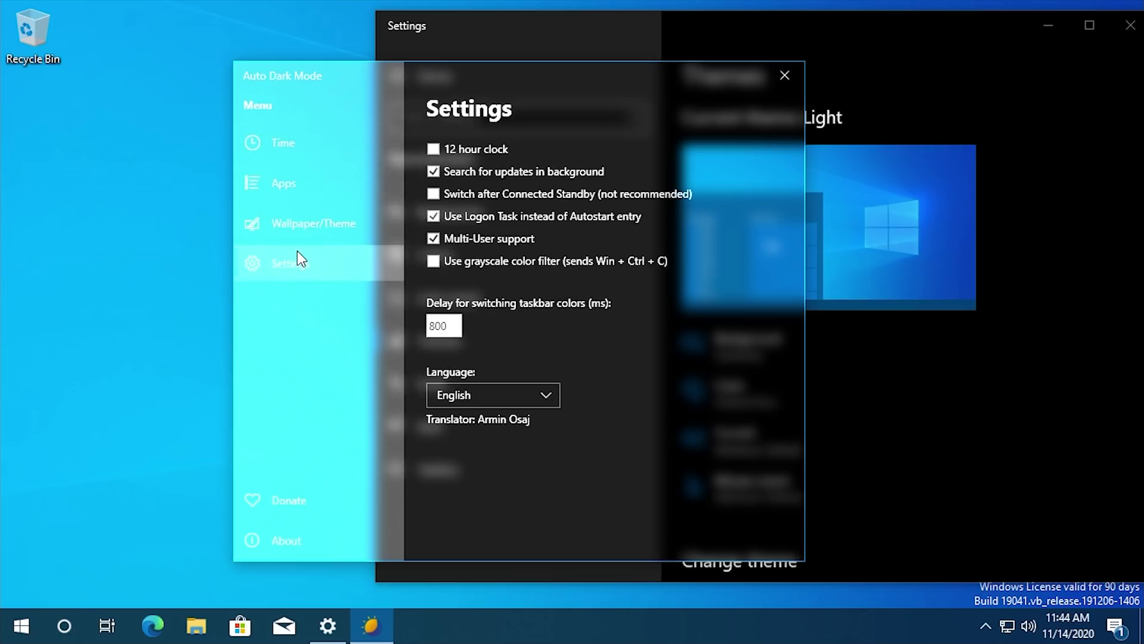
Open the Donate page and its PayPal link, close the browser, then show the About page
{"action": "left_click", "coordinate": [298, 505]}
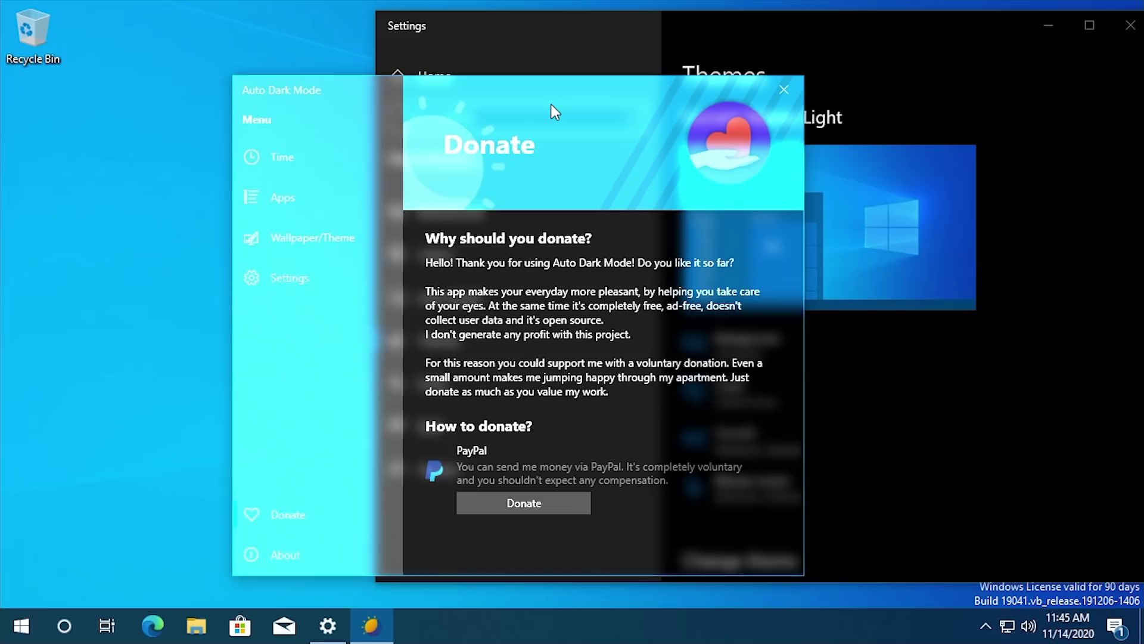
{"action": "left_click_drag", "start_coordinate": [551, 103], "coordinate": [532, 94]}
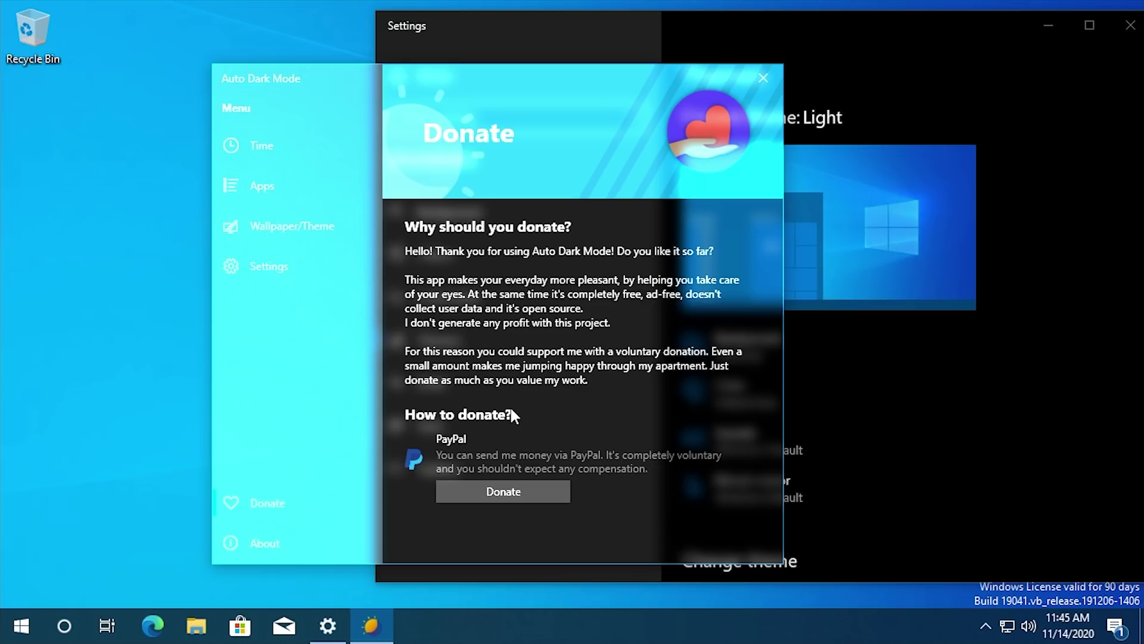
{"action": "left_click", "coordinate": [476, 491]}
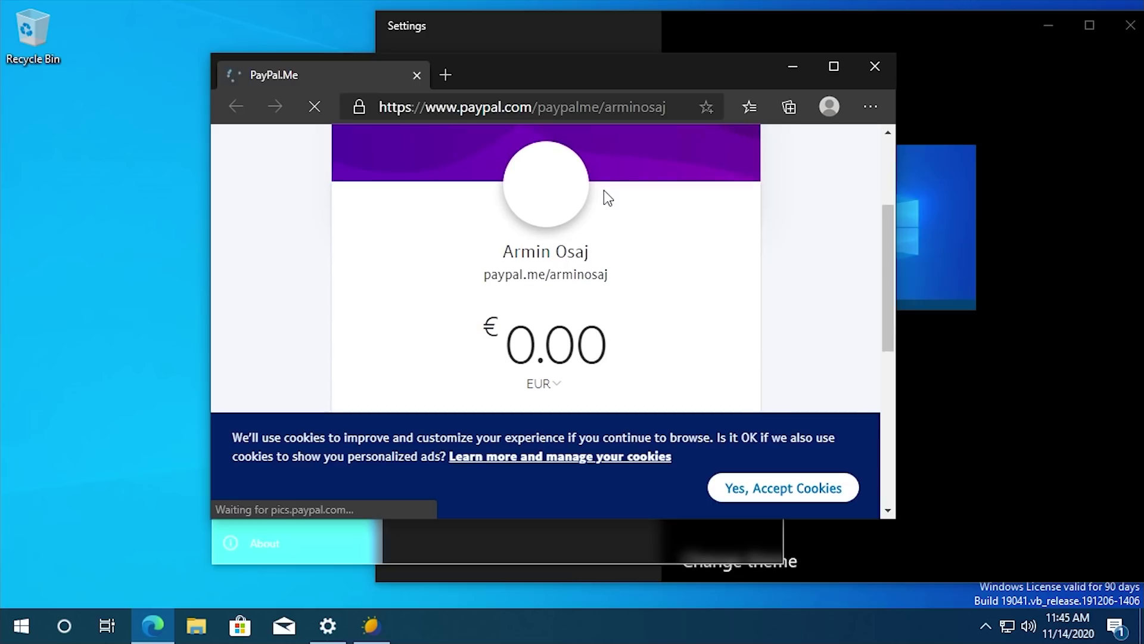
{"action": "scroll", "coordinate": [560, 385], "scroll_direction": "down", "scroll_amount": 1}
{"action": "left_click", "coordinate": [875, 67]}
{"action": "left_click", "coordinate": [316, 546]}
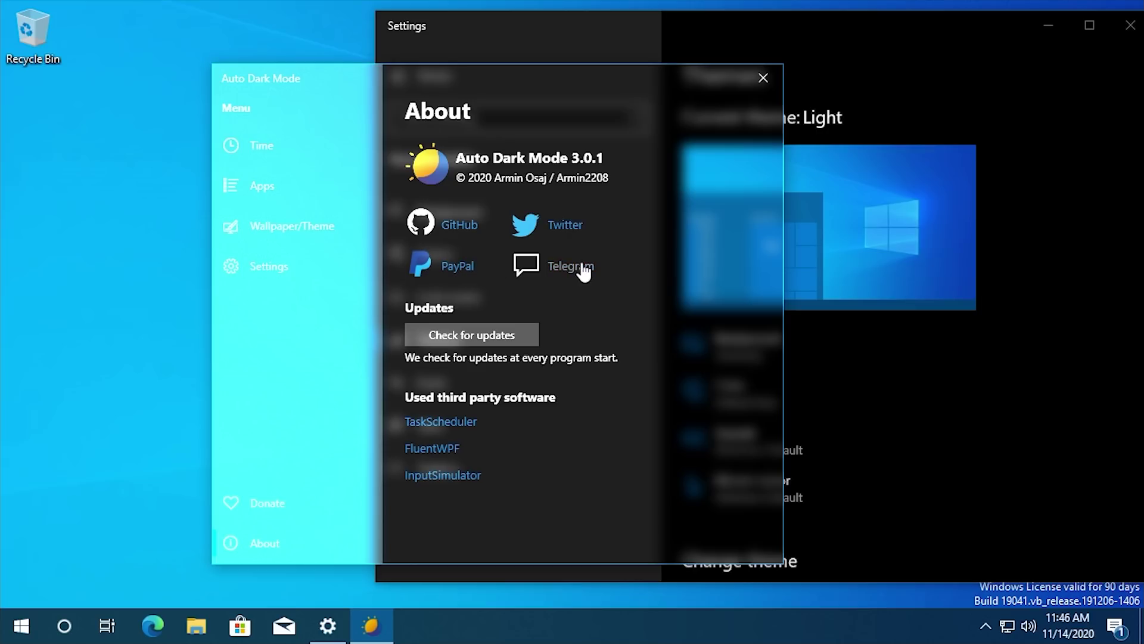
Confirm Auto Dark Mode has no newer version, then close it and Windows Settings
{"action": "left_click", "coordinate": [463, 332]}
{"action": "left_click", "coordinate": [763, 77]}
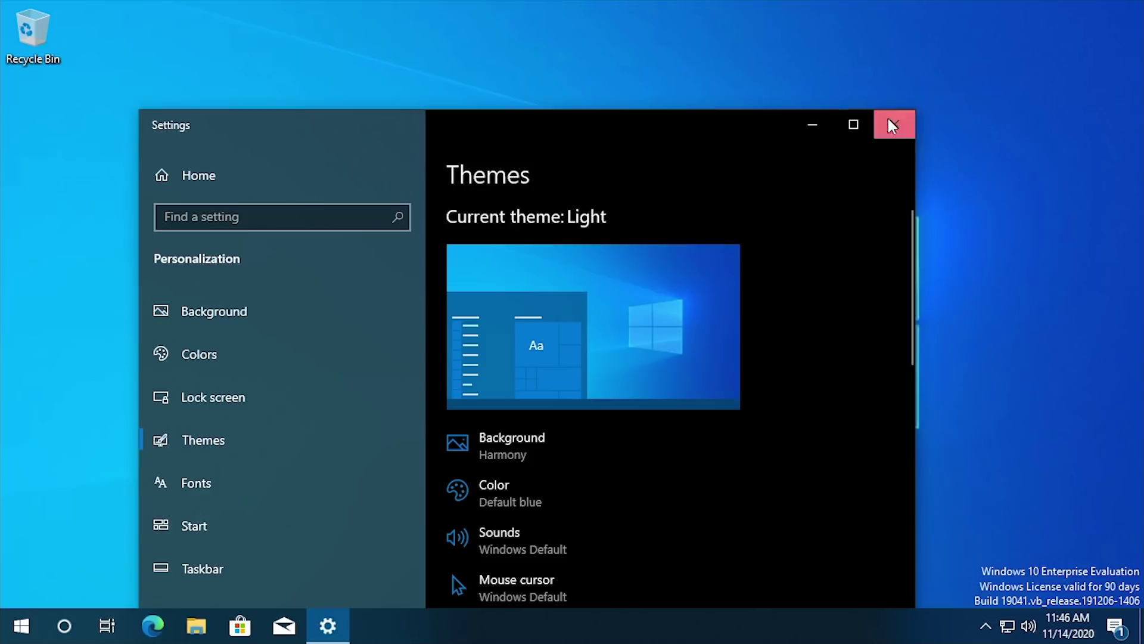
{"action": "left_click", "coordinate": [888, 119]}
Relaunch Auto Dark Mode from Recently added to show the 8:37 light / 11:45 dark schedule
{"action": "left_click", "coordinate": [26, 623]}
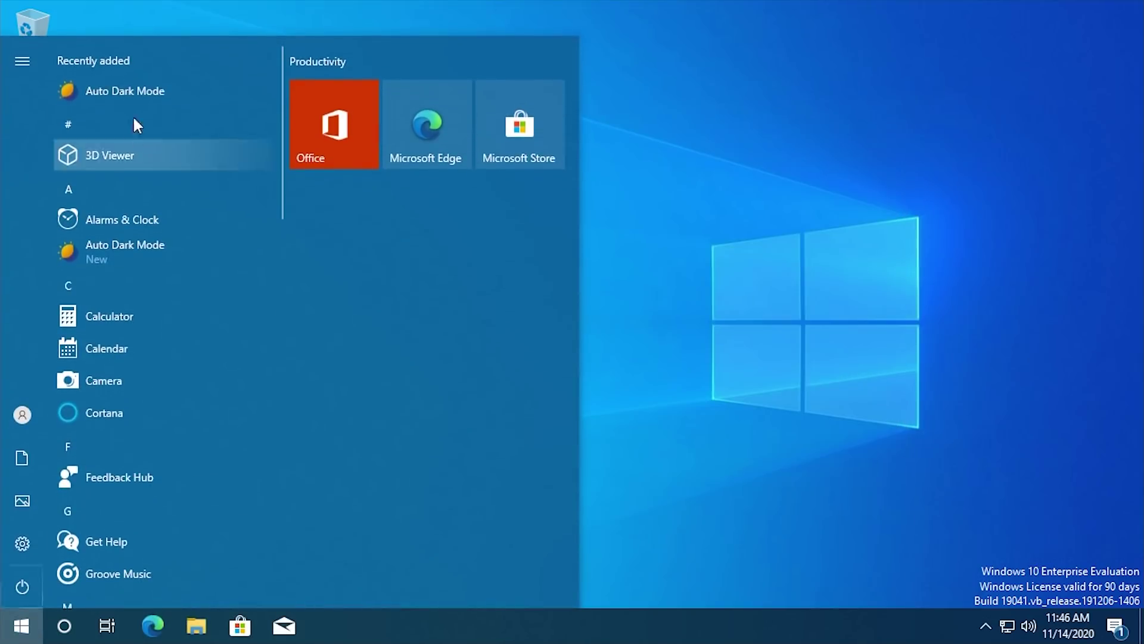
{"action": "left_click", "coordinate": [134, 113]}
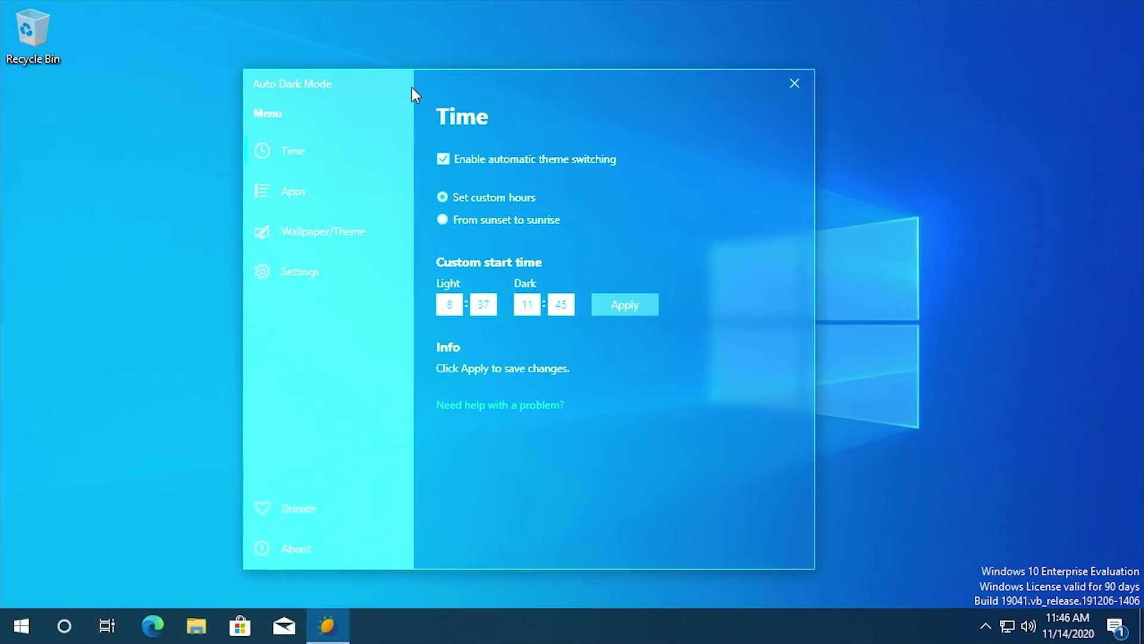